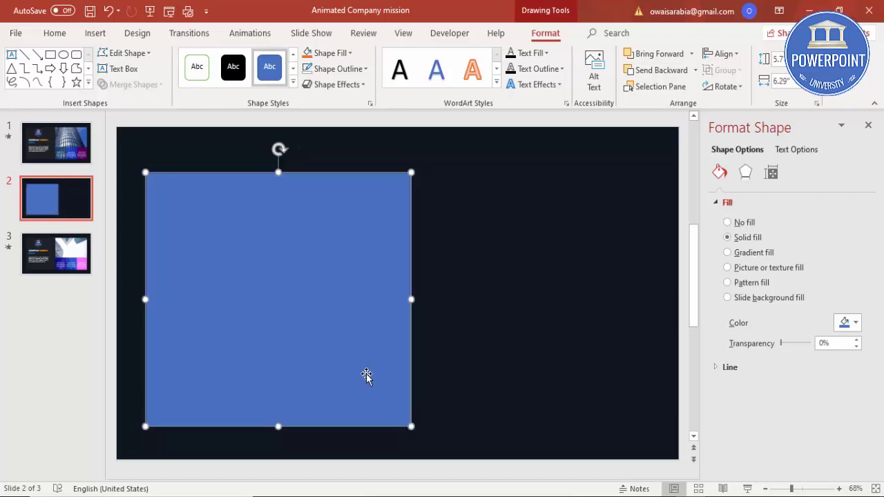
Duplicate the blue square and resize both rectangles so they meet edge to edge across the slide.
{"action": "left_click_drag", "start_coordinate": [366, 375], "coordinate": [562, 322]}
{"action": "left_click", "coordinate": [361, 298]}
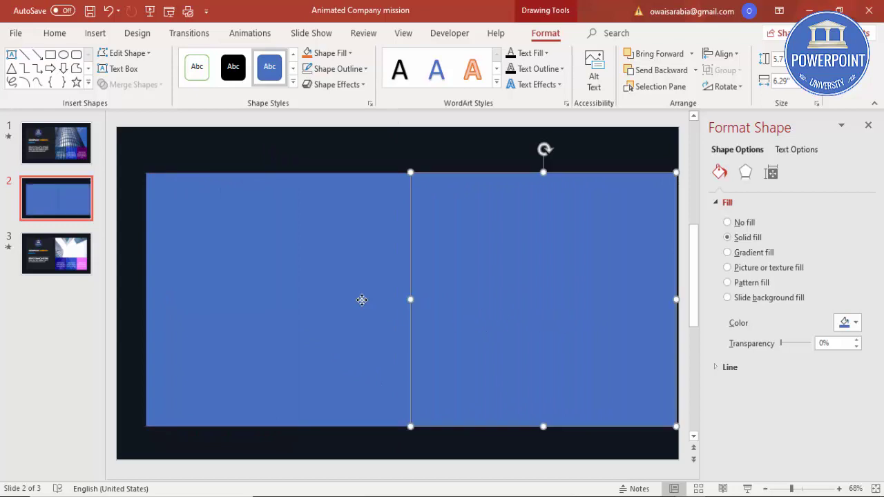
{"action": "left_click_drag", "start_coordinate": [409, 299], "coordinate": [379, 297]}
{"action": "left_click", "coordinate": [454, 293]}
{"action": "left_click_drag", "start_coordinate": [513, 290], "coordinate": [478, 288]}
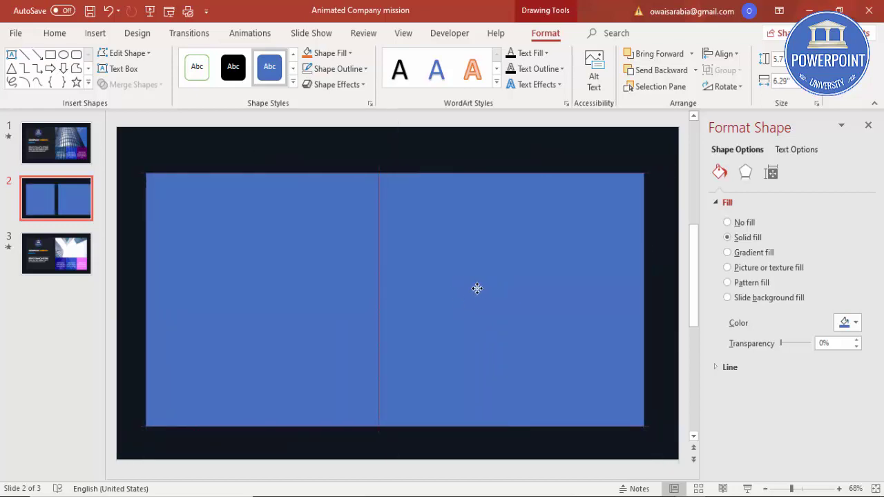
{"action": "left_click", "coordinate": [476, 288]}
{"action": "left_click_drag", "start_coordinate": [643, 299], "coordinate": [656, 299]}
Set both rectangles to No Outline.
{"action": "left_click", "coordinate": [292, 206]}
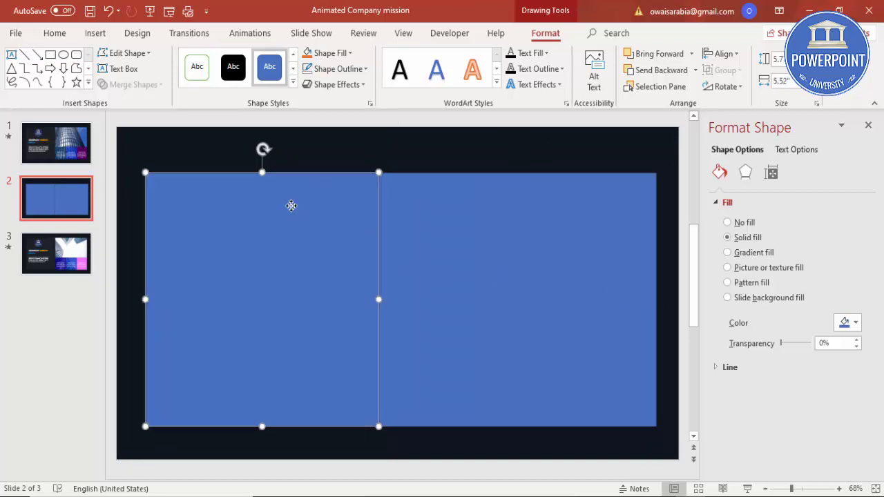
{"action": "left_click", "coordinate": [407, 191], "text": "shift"}
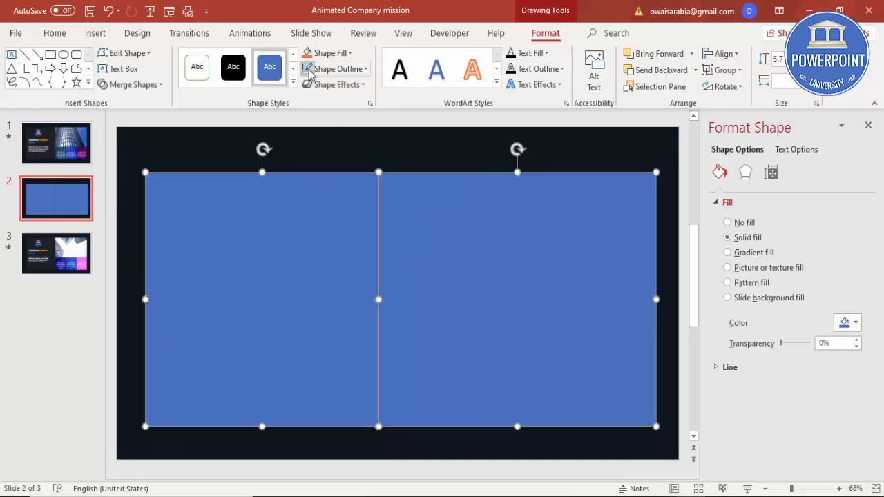
{"action": "left_click", "coordinate": [337, 68]}
{"action": "left_click", "coordinate": [338, 217]}
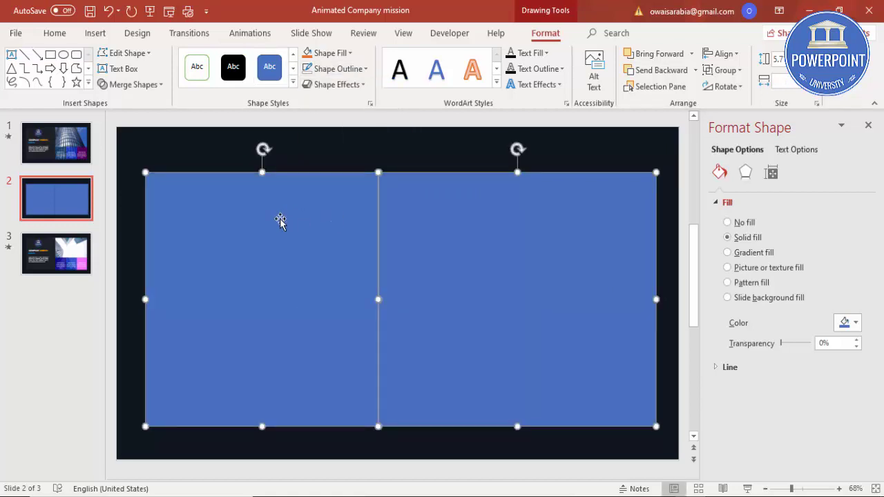
{"action": "left_click", "coordinate": [412, 123]}
{"action": "left_click", "coordinate": [373, 227]}
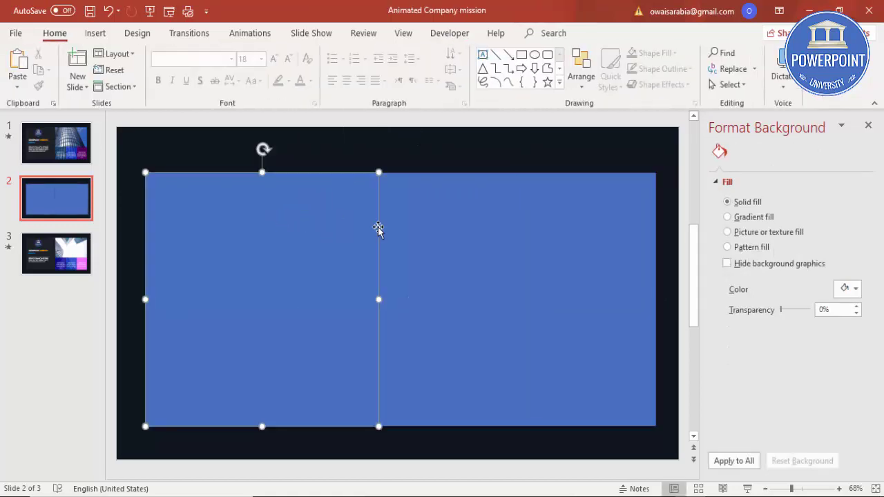
Fill the left rectangle with custom navy RGB 0, 38, 76 and give the right one a picture fill.
{"action": "left_click", "coordinate": [854, 324]}
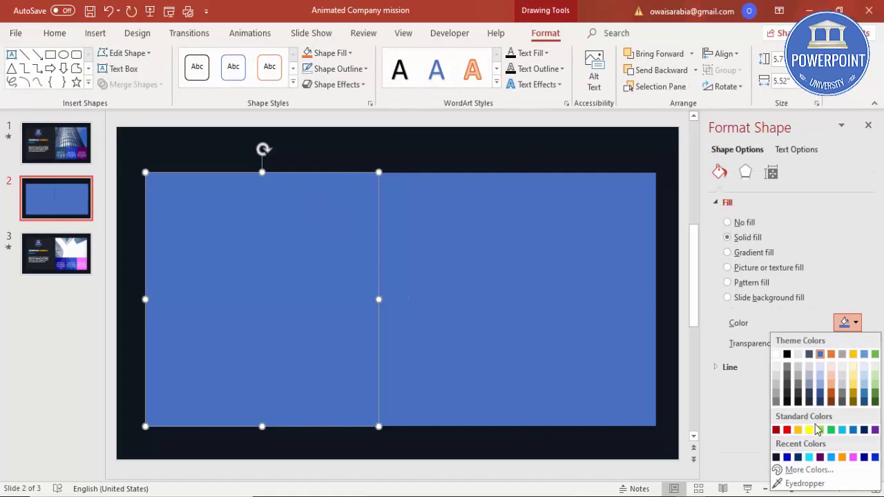
{"action": "left_click", "coordinate": [798, 458]}
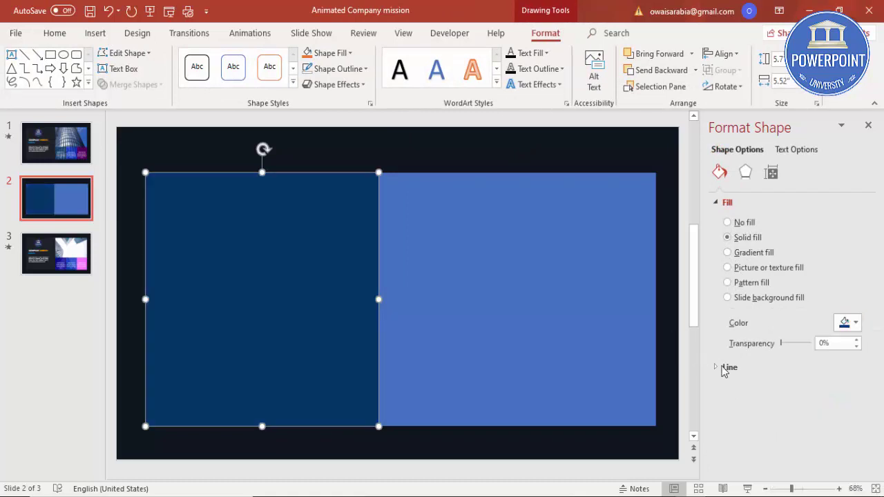
{"action": "left_click", "coordinate": [845, 322]}
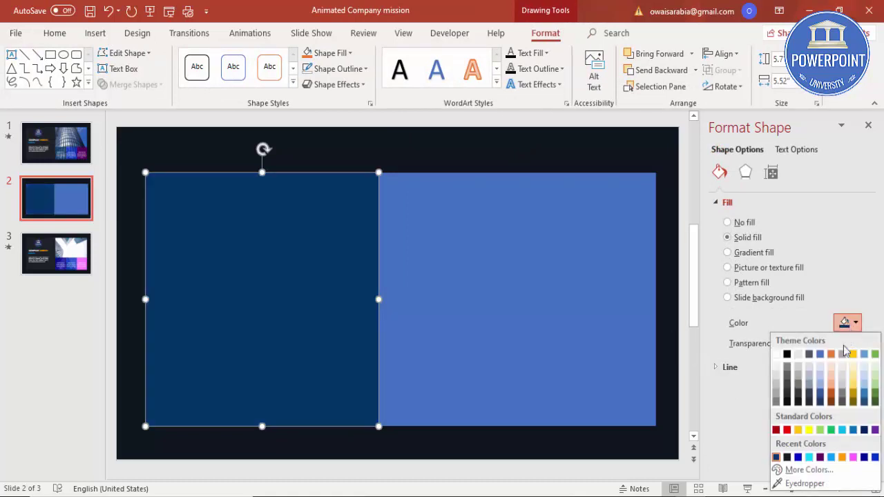
{"action": "left_click", "coordinate": [807, 470]}
{"action": "left_click", "coordinate": [401, 134]}
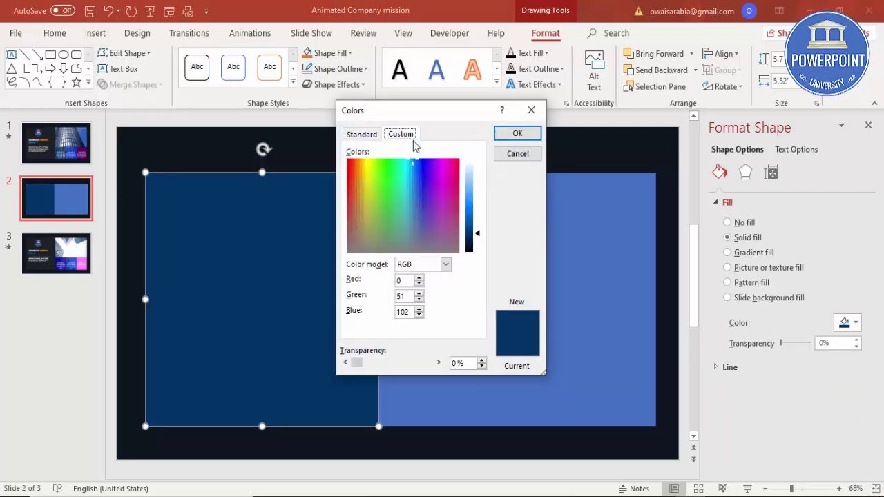
{"action": "left_click_drag", "start_coordinate": [480, 239], "coordinate": [481, 241]}
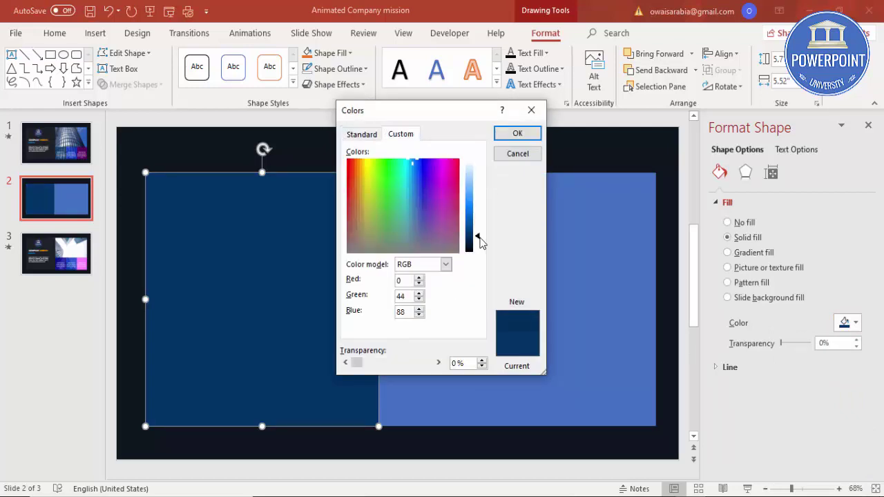
{"action": "left_click", "coordinate": [512, 134]}
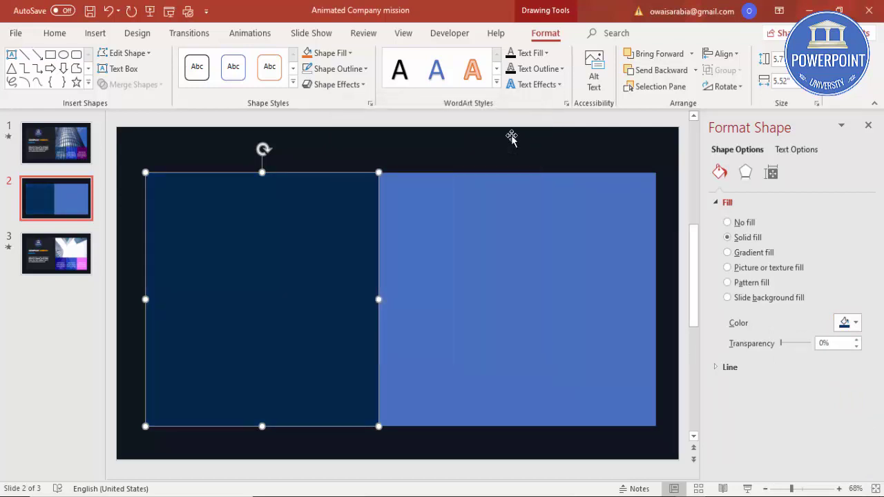
{"action": "left_click", "coordinate": [535, 247]}
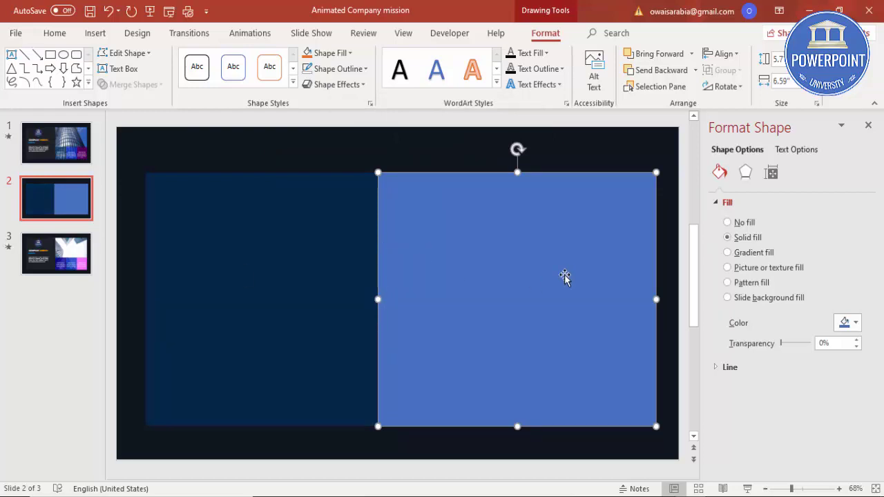
{"action": "left_click", "coordinate": [727, 268]}
Keep the glass skyscraper photo as the right rectangle's fill, cancelling the picture browser.
{"action": "left_click", "coordinate": [745, 337]}
{"action": "left_click", "coordinate": [438, 228]}
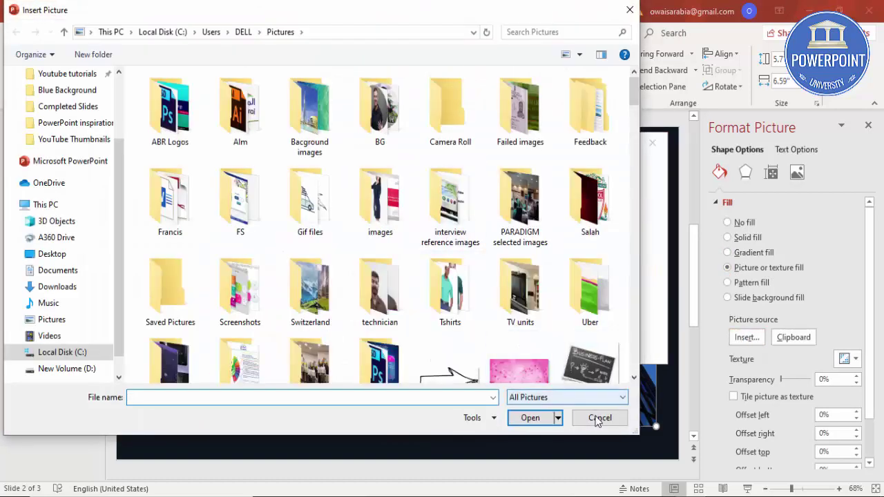
{"action": "left_click", "coordinate": [597, 419]}
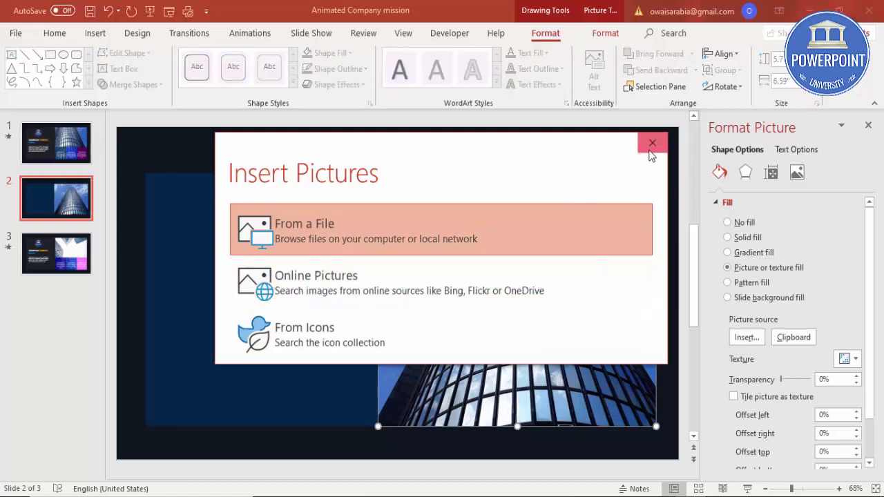
{"action": "left_click", "coordinate": [652, 143]}
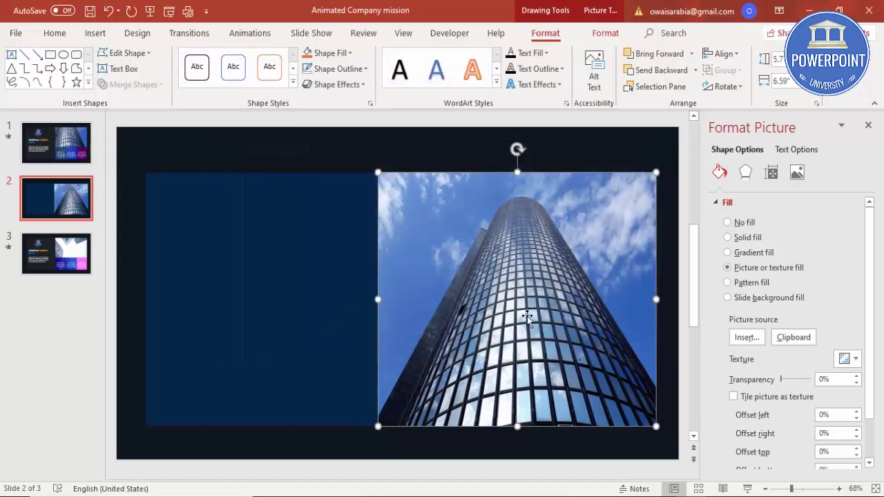
Delete the full-slide dark shape behind the panels, leaving the photo at its original size.
{"action": "left_click", "coordinate": [665, 239]}
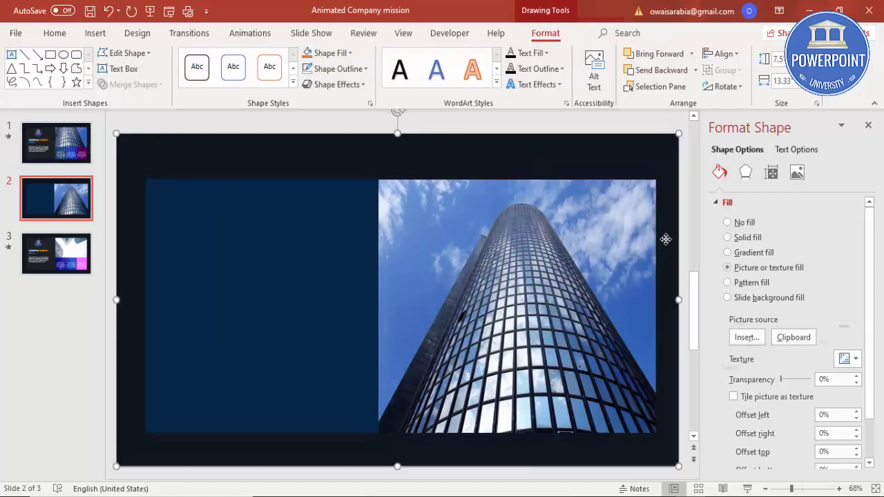
{"action": "key", "text": "Delete"}
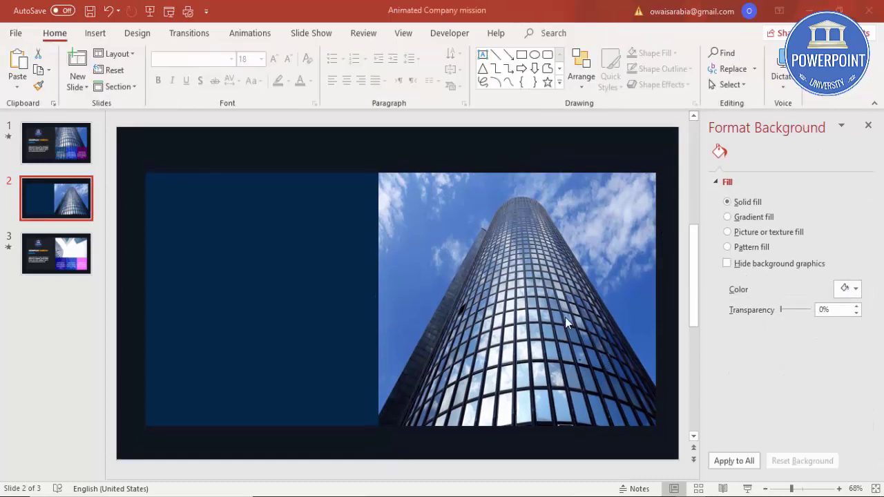
{"action": "left_click", "coordinate": [550, 304]}
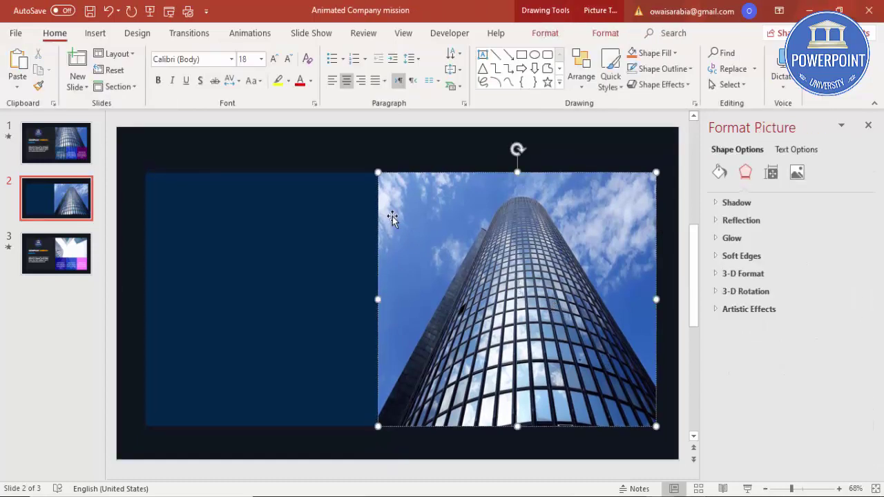
{"action": "left_click_drag", "start_coordinate": [378, 172], "coordinate": [312, 118]}
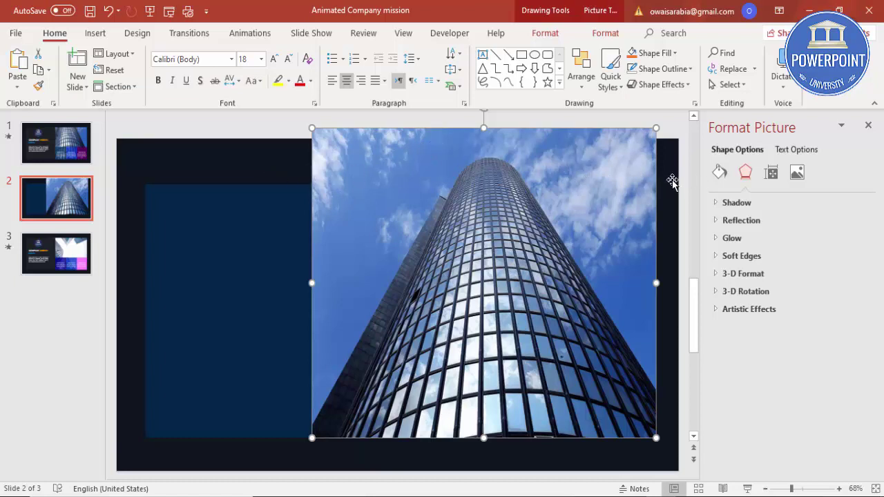
{"action": "key", "text": "ctrl+z"}
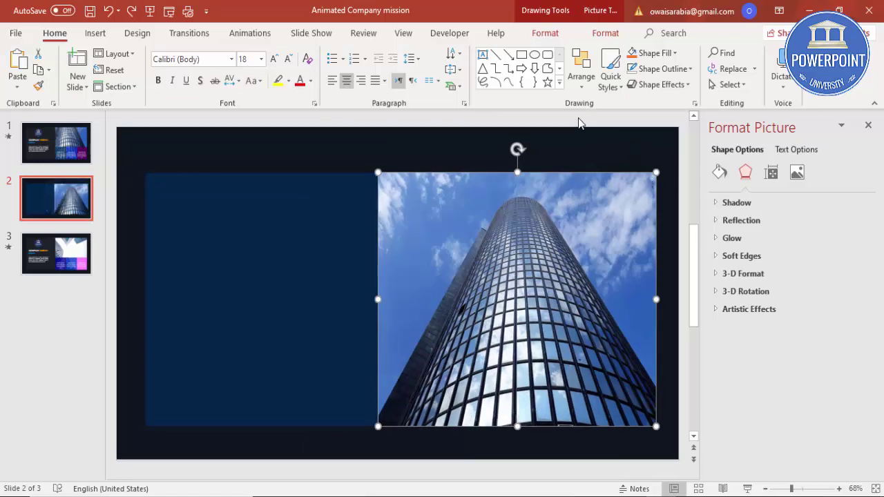
{"action": "left_click", "coordinate": [504, 119]}
{"action": "left_click", "coordinate": [95, 32]}
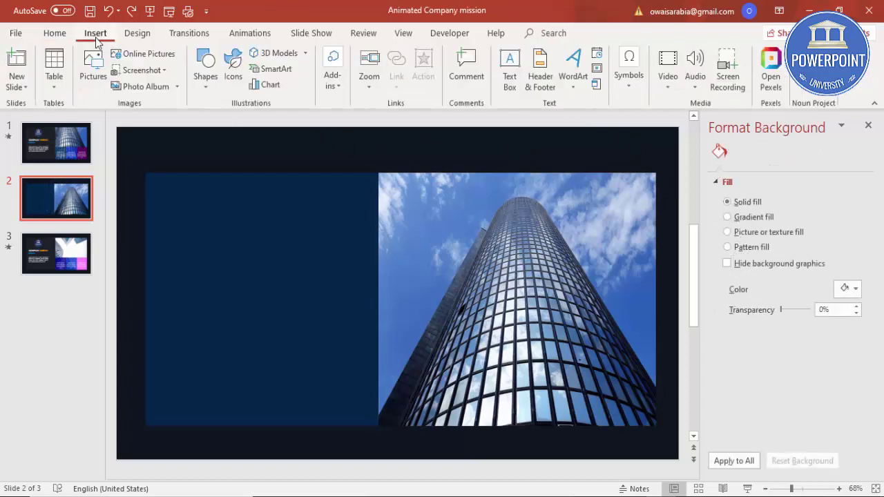
Draw a slide-sized dark grey rectangle without outline and send it back two layers behind the navy block.
{"action": "left_click", "coordinate": [201, 87]}
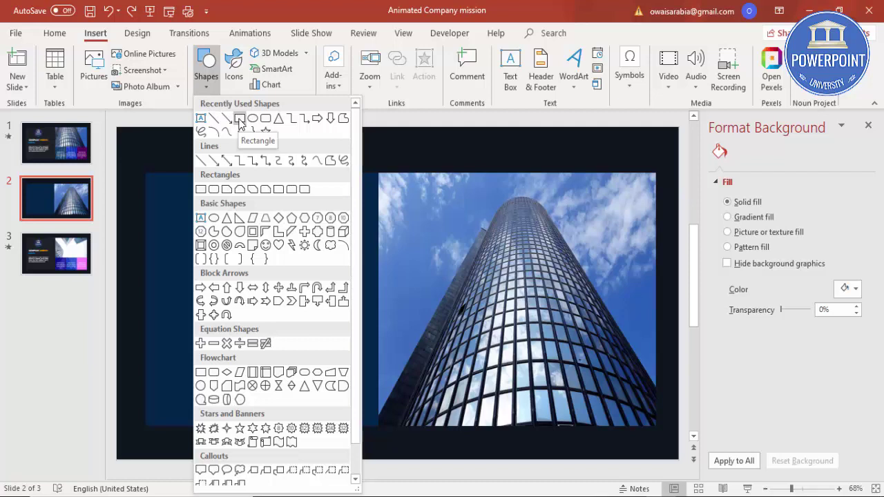
{"action": "left_click", "coordinate": [240, 119]}
{"action": "left_click_drag", "start_coordinate": [177, 172], "coordinate": [677, 460]}
{"action": "left_click", "coordinate": [337, 69]}
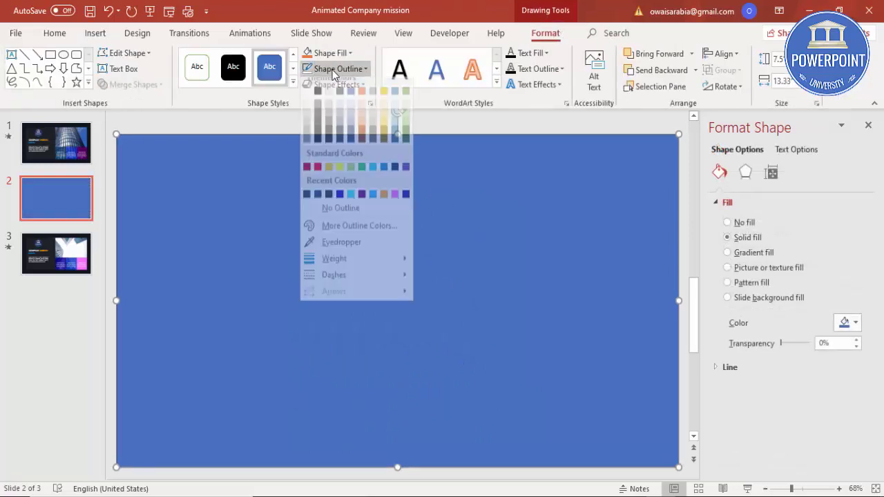
{"action": "left_click", "coordinate": [346, 212]}
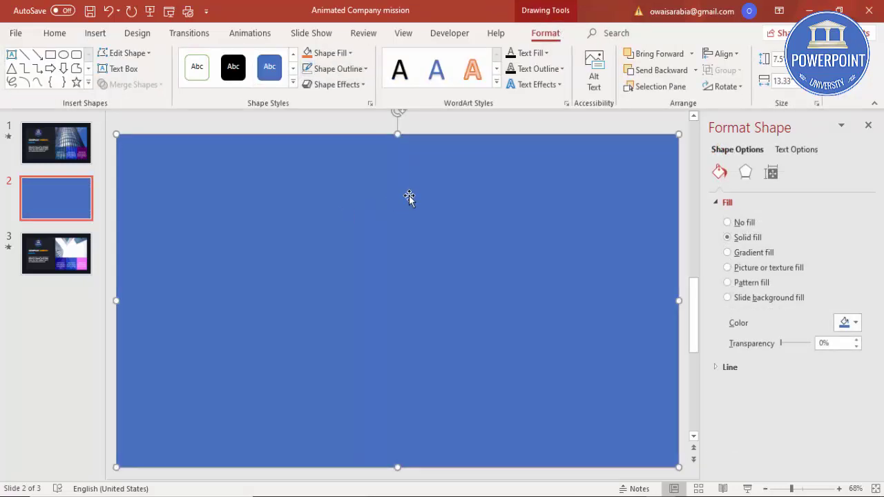
{"action": "left_click", "coordinate": [844, 323]}
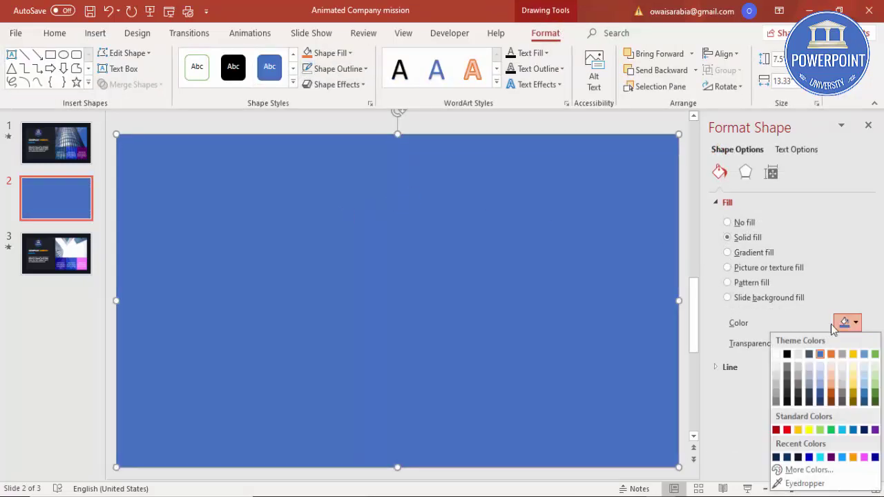
{"action": "left_click", "coordinate": [787, 401]}
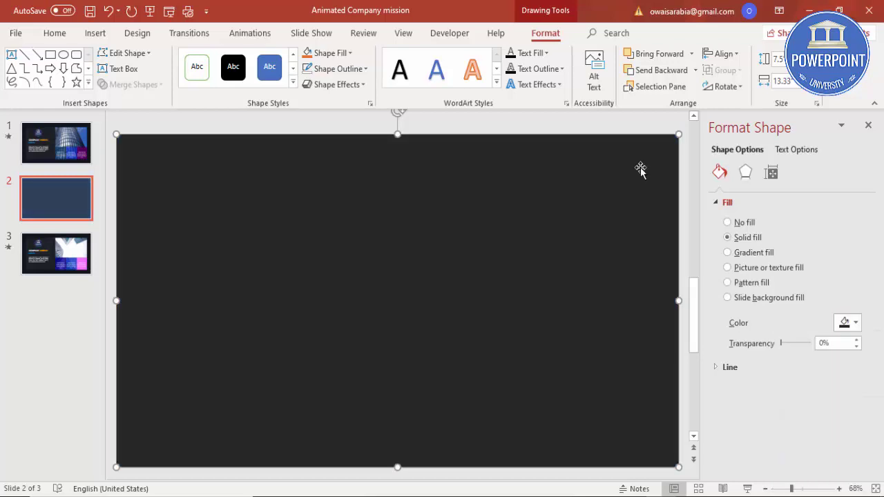
{"action": "left_click", "coordinate": [663, 71]}
{"action": "left_click", "coordinate": [663, 71]}
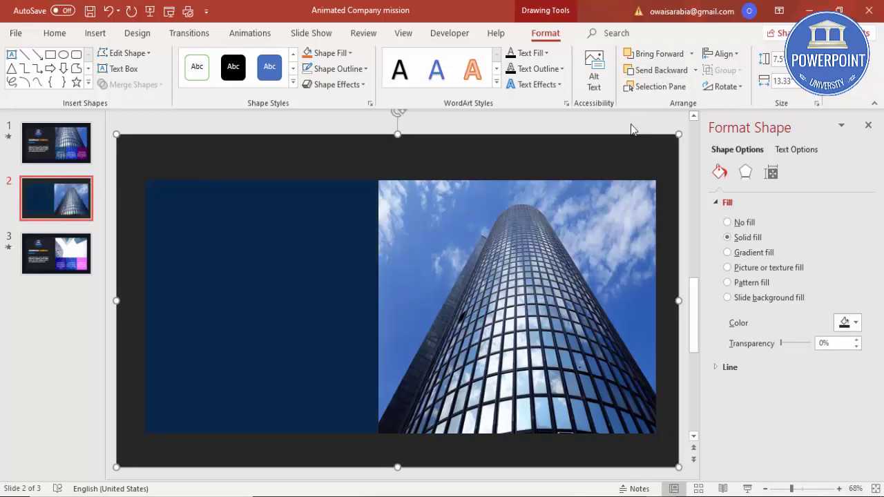
Draw a rectangle over the navy block and photo, and select it with the dark rectangle.
{"action": "left_click", "coordinate": [96, 33]}
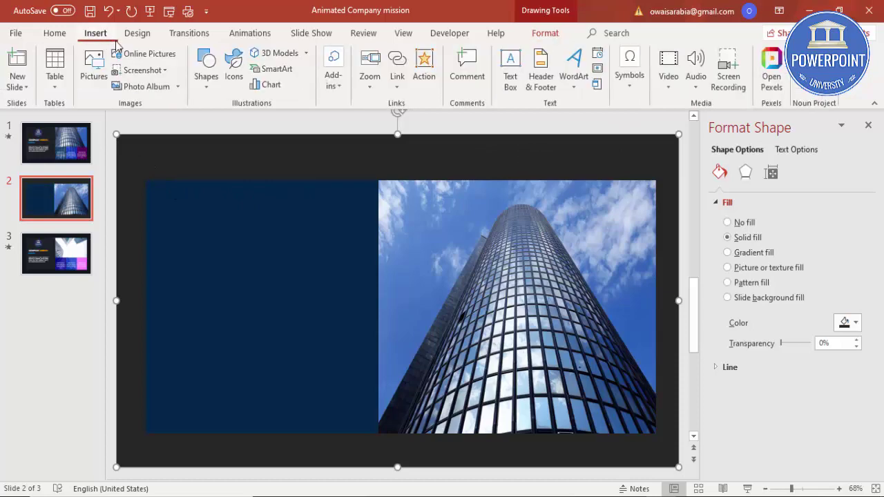
{"action": "left_click", "coordinate": [206, 73]}
{"action": "left_click", "coordinate": [240, 118]}
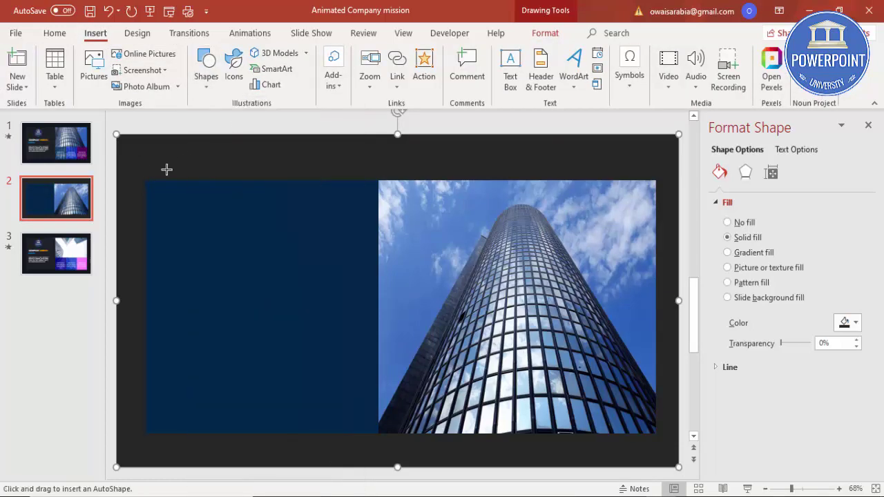
{"action": "mouse_move", "coordinate": [145, 178]}
{"action": "left_mouse_down"}
{"action": "mouse_move", "coordinate": [357, 299]}
{"action": "mouse_move", "coordinate": [656, 433]}
{"action": "left_mouse_up"}
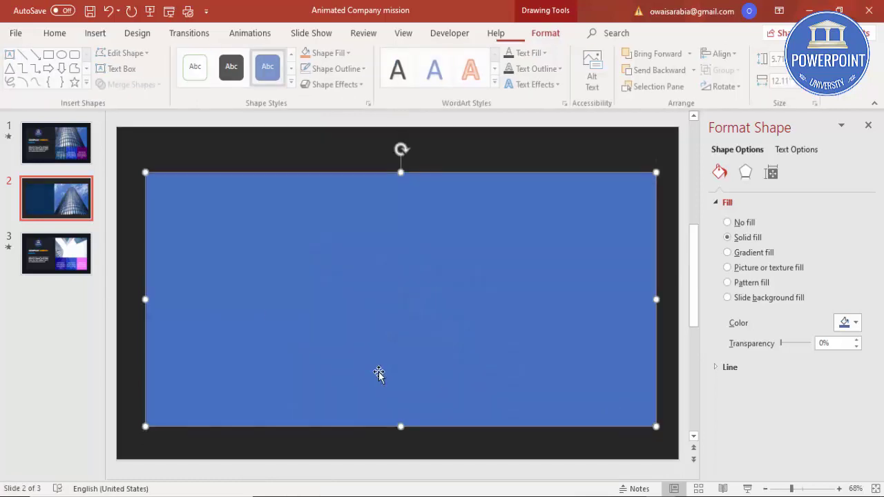
{"action": "left_click", "coordinate": [203, 141]}
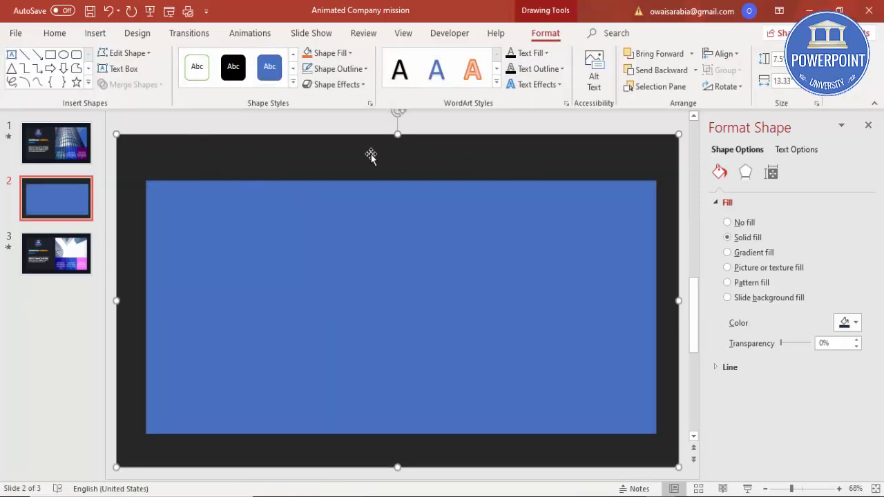
{"action": "left_click", "coordinate": [201, 200], "text": "shift"}
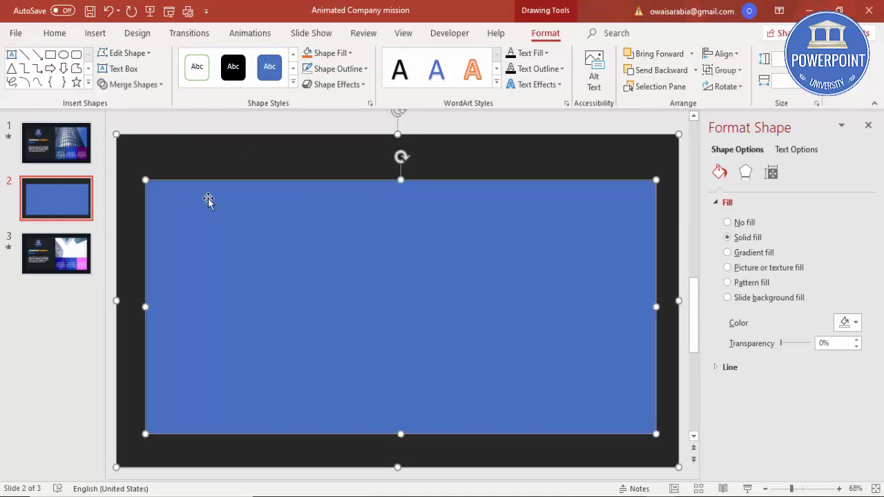
{"action": "left_click", "coordinate": [134, 84]}
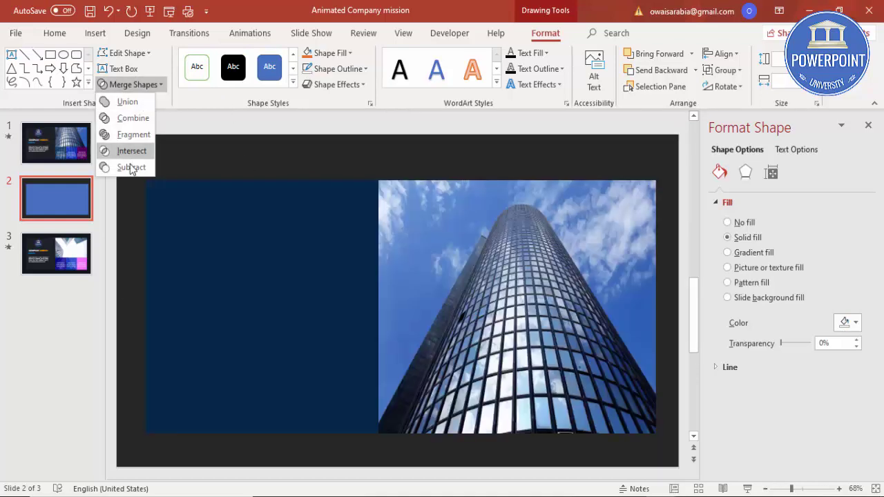
Subtract the inner rectangle, colour the resulting frame near-black, and position it around the panels.
{"action": "left_click", "coordinate": [129, 168]}
{"action": "mouse_move", "coordinate": [337, 163]}
{"action": "left_mouse_down"}
{"action": "mouse_move", "coordinate": [217, 209]}
{"action": "mouse_move", "coordinate": [337, 162]}
{"action": "mouse_move", "coordinate": [366, 166]}
{"action": "mouse_move", "coordinate": [347, 170]}
{"action": "left_mouse_up"}
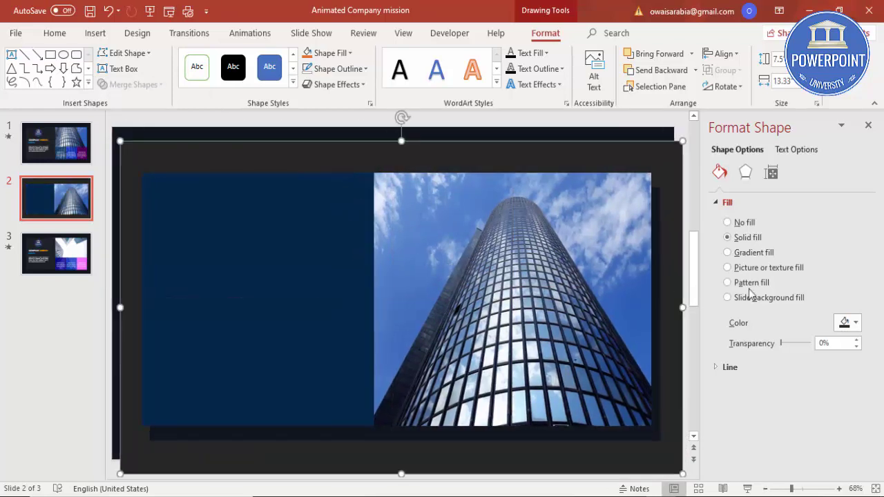
{"action": "left_click", "coordinate": [855, 324]}
{"action": "left_click", "coordinate": [797, 457]}
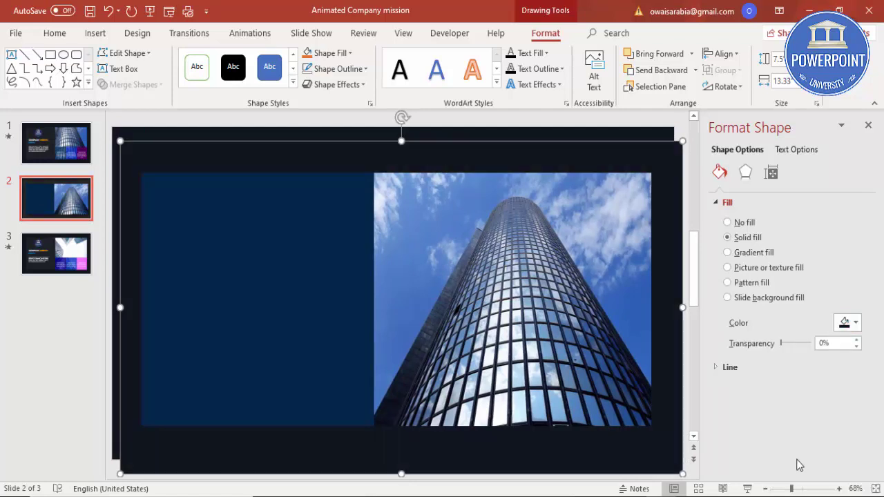
{"action": "left_click_drag", "start_coordinate": [357, 150], "coordinate": [388, 149]}
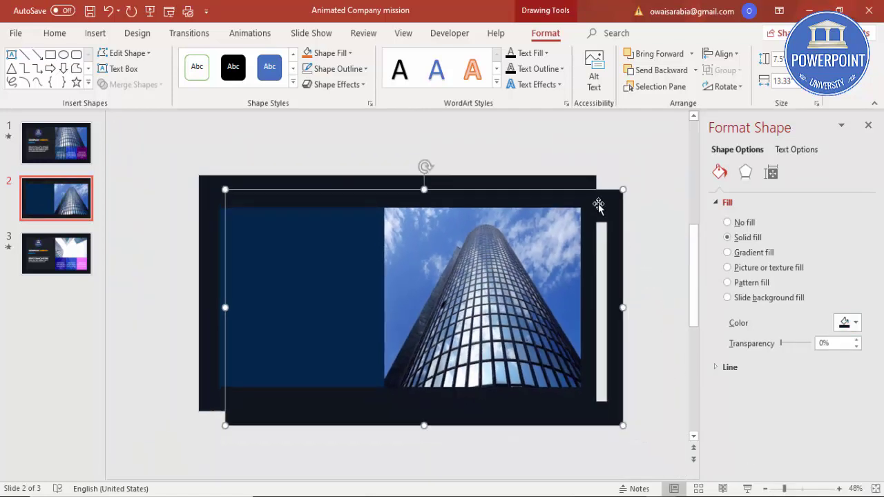
{"action": "left_click_drag", "start_coordinate": [598, 205], "coordinate": [574, 190]}
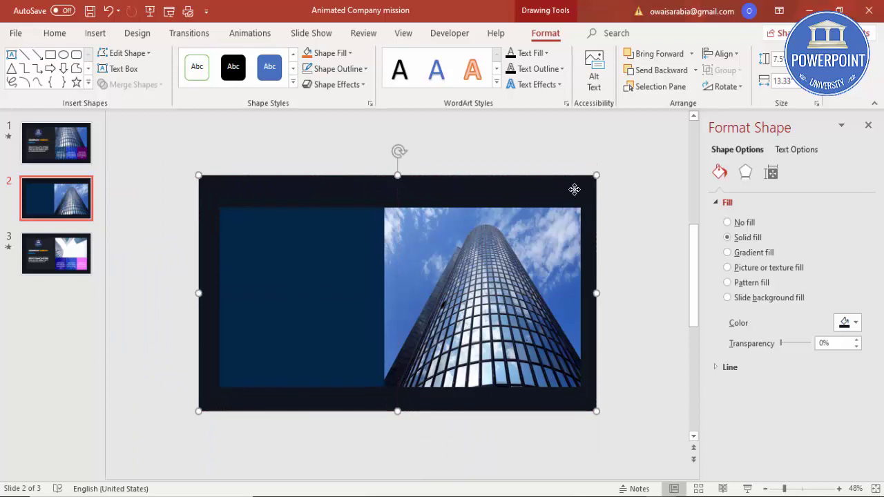
Enlarge the building photo up and left, and send it back two layers behind the frame's top bar.
{"action": "left_click", "coordinate": [521, 223]}
{"action": "left_click_drag", "start_coordinate": [384, 206], "coordinate": [337, 126]}
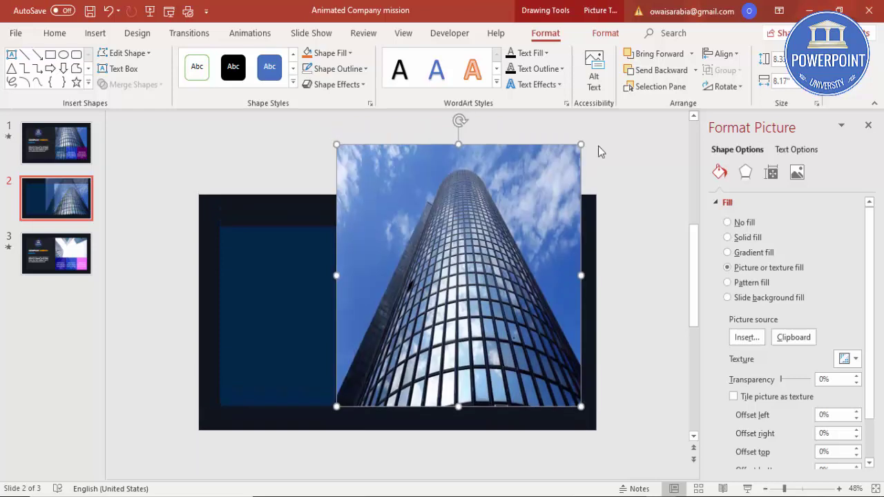
{"action": "left_click", "coordinate": [695, 70]}
{"action": "left_click", "coordinate": [668, 103]}
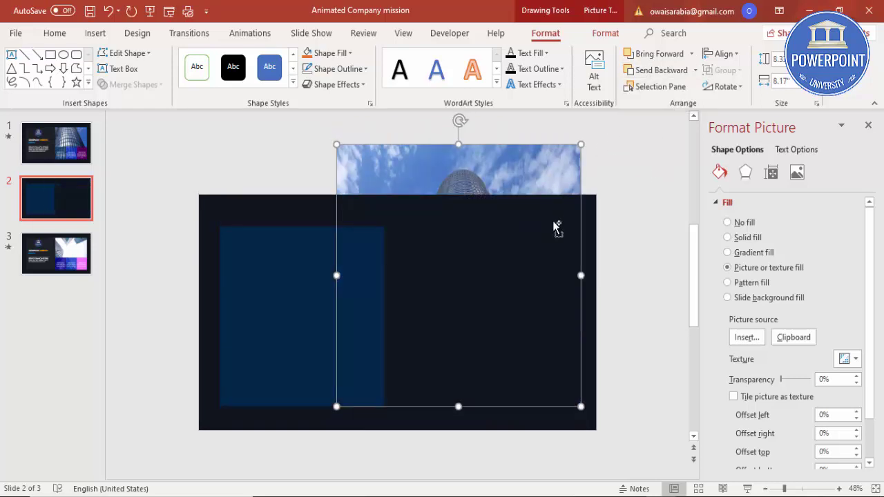
{"action": "key", "text": "ctrl+z"}
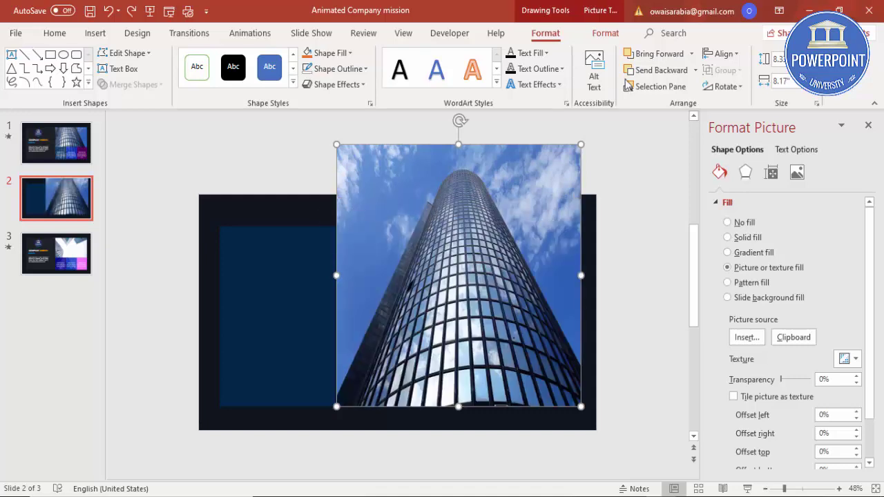
{"action": "left_click", "coordinate": [657, 71]}
{"action": "left_click", "coordinate": [658, 71]}
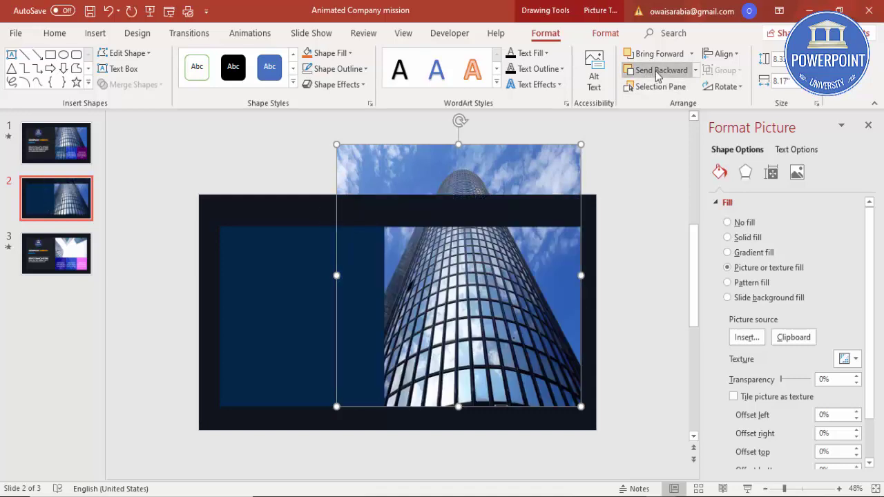
{"action": "left_click", "coordinate": [633, 238]}
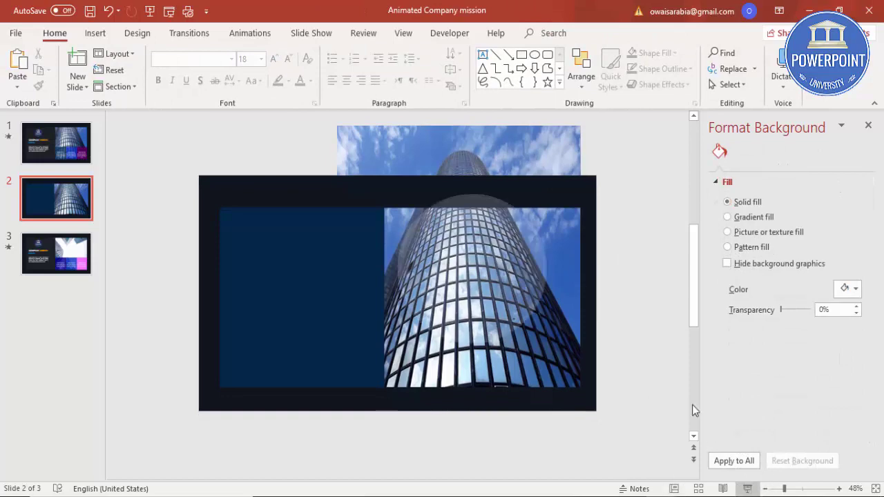
Preview the slide show, then enlarge the photo slightly more from its top-left corner.
{"action": "key", "text": "shift+F5"}
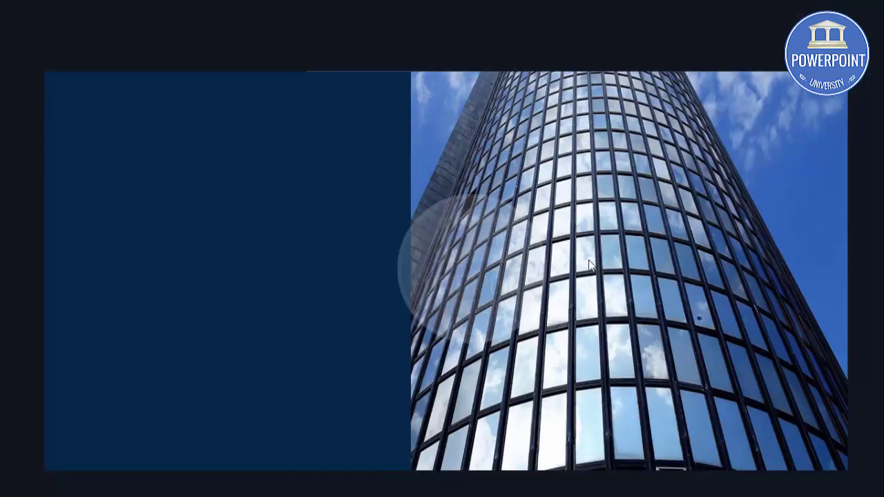
{"action": "key", "text": "Escape"}
{"action": "left_click", "coordinate": [523, 158]}
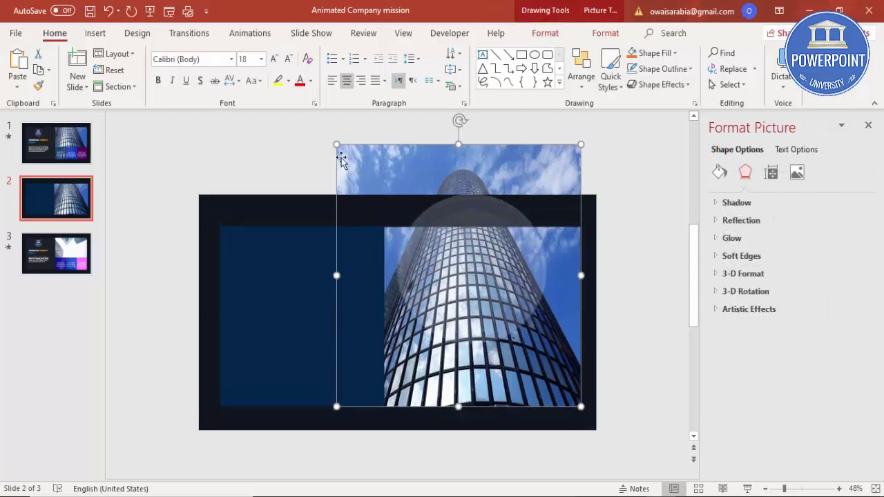
{"action": "left_click_drag", "start_coordinate": [334, 134], "coordinate": [329, 119]}
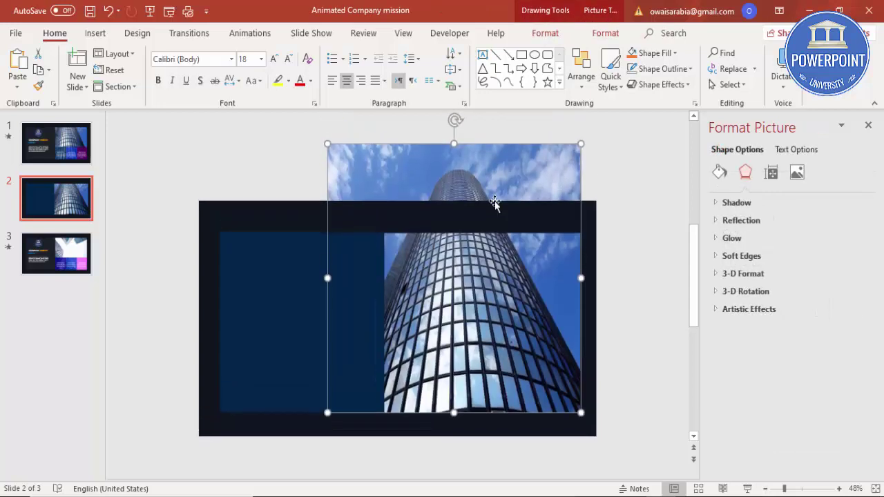
{"action": "left_click", "coordinate": [618, 277]}
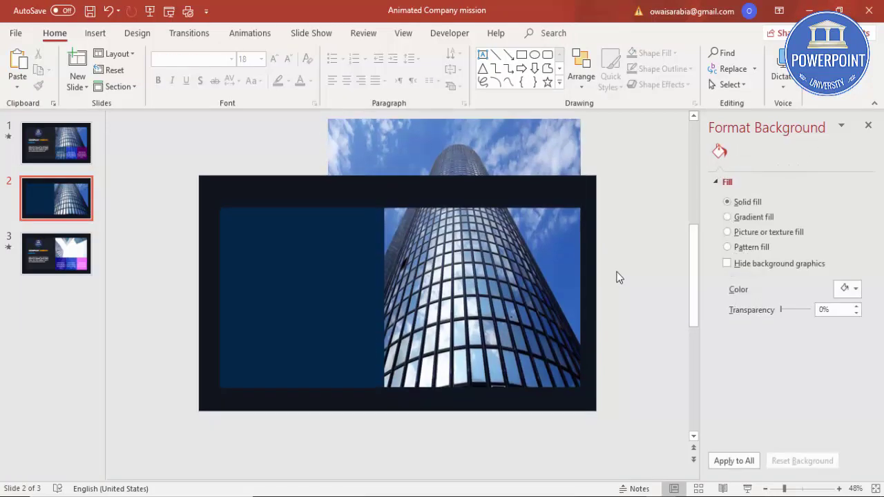
{"action": "left_click", "coordinate": [501, 264]}
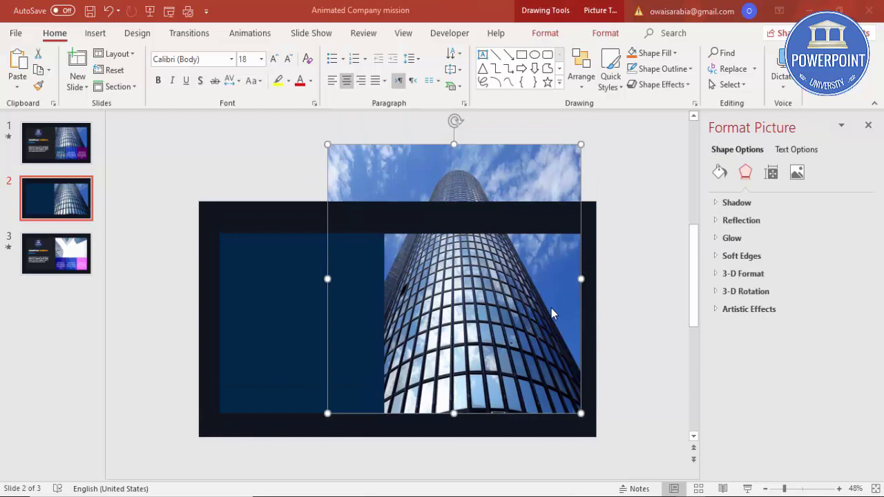
{"action": "left_click", "coordinate": [248, 35]}
Give the building photo a Fly In entrance and show it in the Animation Pane.
{"action": "left_click", "coordinate": [229, 81]}
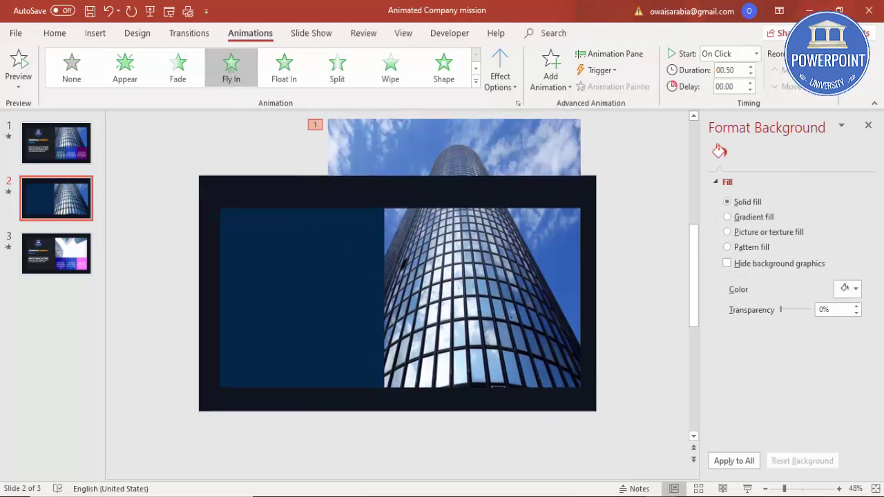
{"action": "left_click", "coordinate": [868, 125]}
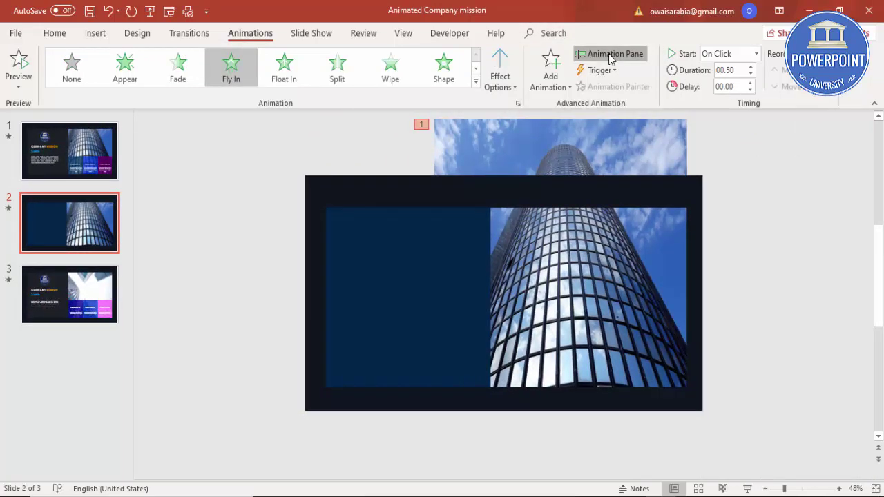
{"action": "left_click", "coordinate": [610, 54]}
{"action": "double_click", "coordinate": [724, 170]}
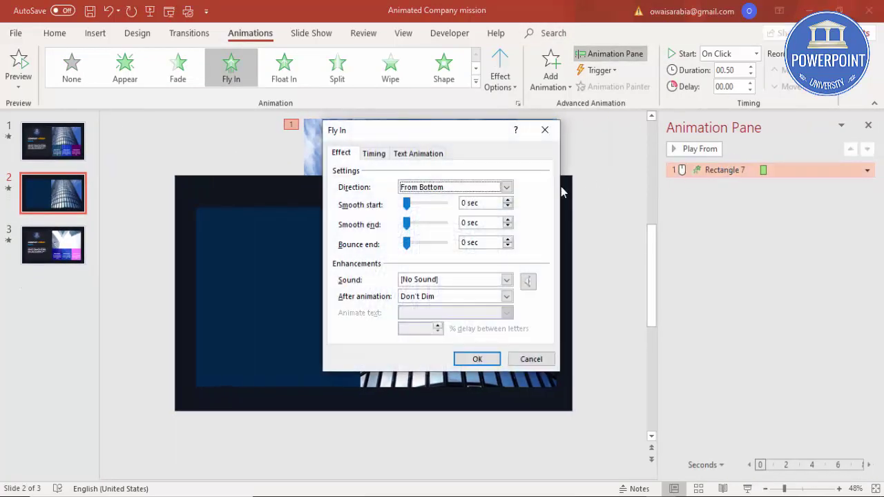
Set the Fly In animation's duration to 2 seconds.
{"action": "left_click", "coordinate": [382, 155]}
{"action": "left_click", "coordinate": [475, 205]}
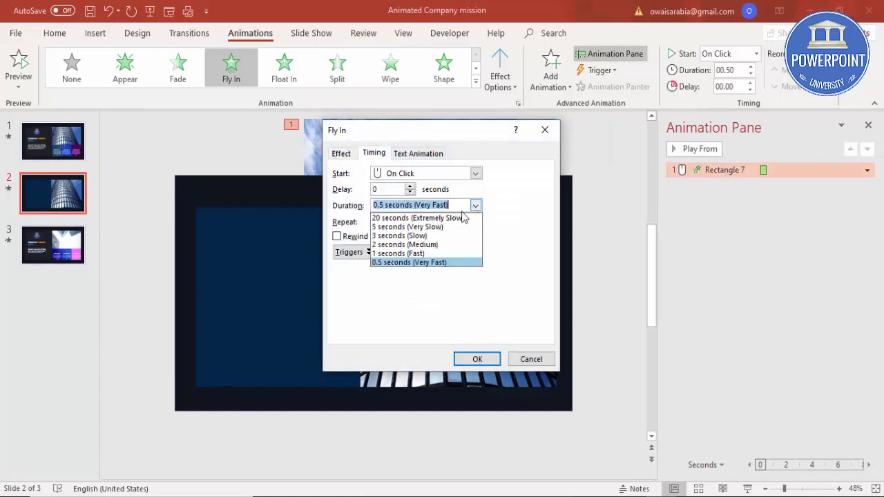
{"action": "left_click", "coordinate": [432, 245]}
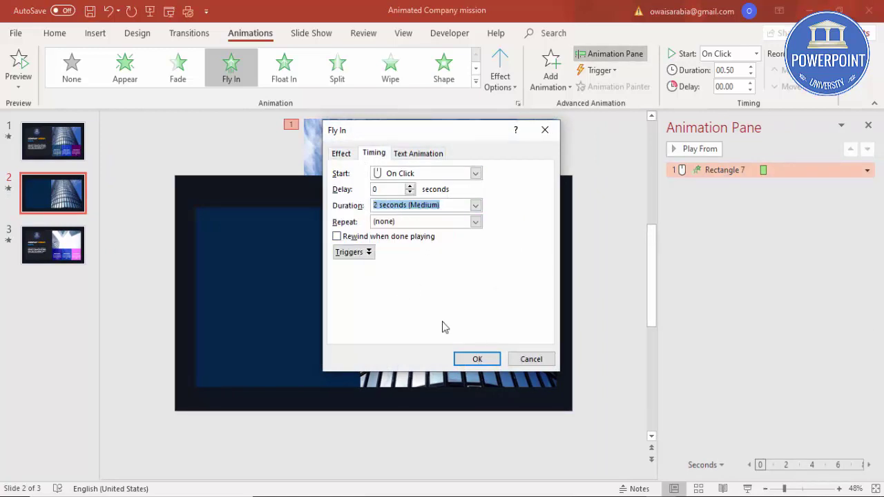
{"action": "left_click", "coordinate": [478, 359]}
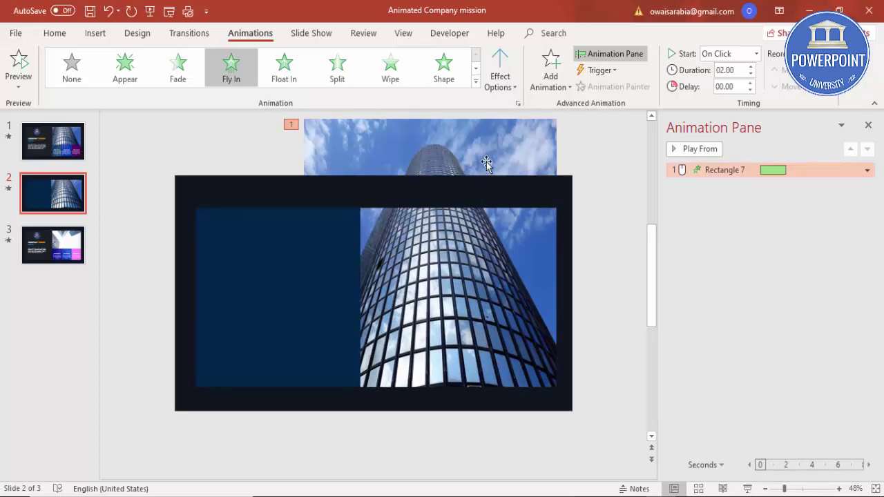
{"action": "left_click", "coordinate": [602, 252]}
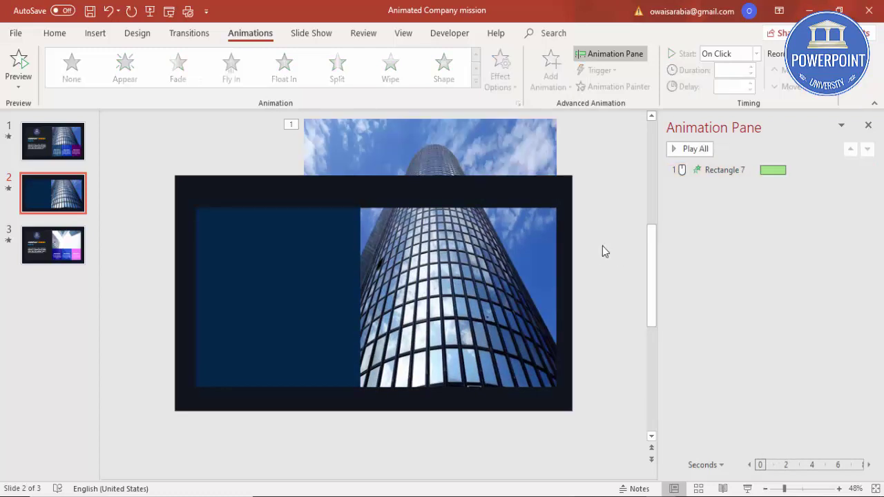
{"action": "left_click", "coordinate": [445, 244]}
Add a Lines motion path to the photo, extend it downward, set it After Previous, and preview.
{"action": "left_click", "coordinate": [552, 90]}
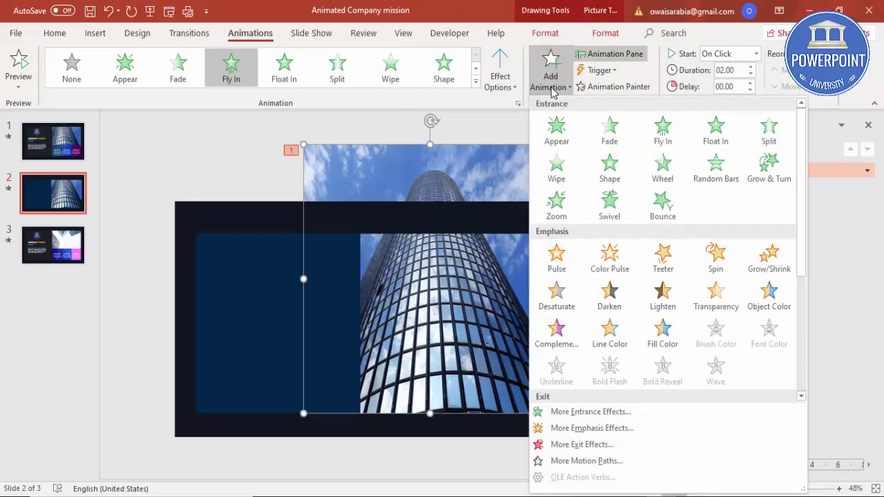
{"action": "scroll", "coordinate": [595, 332], "scroll_direction": "down", "scroll_amount": 3}
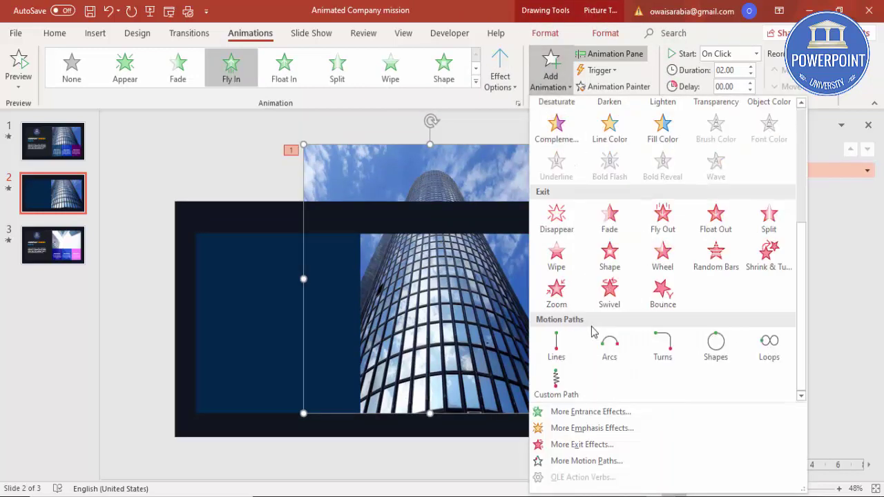
{"action": "left_click", "coordinate": [558, 351]}
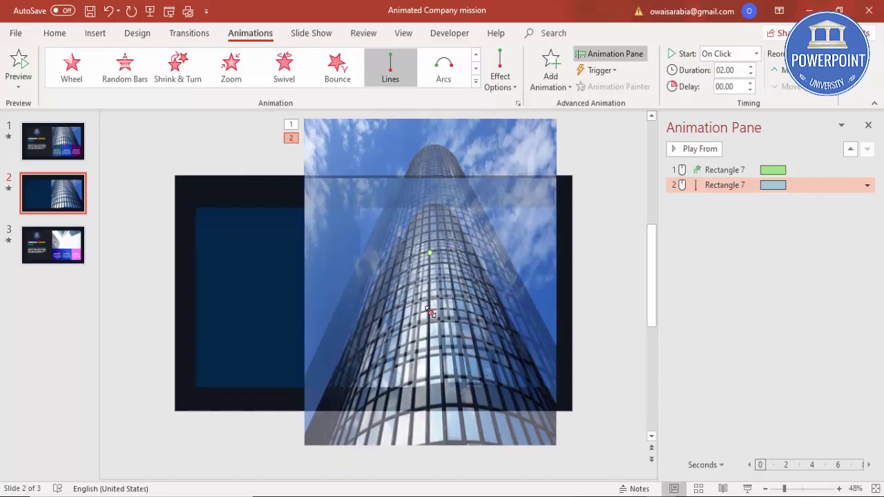
{"action": "left_click_drag", "start_coordinate": [429, 312], "coordinate": [430, 336]}
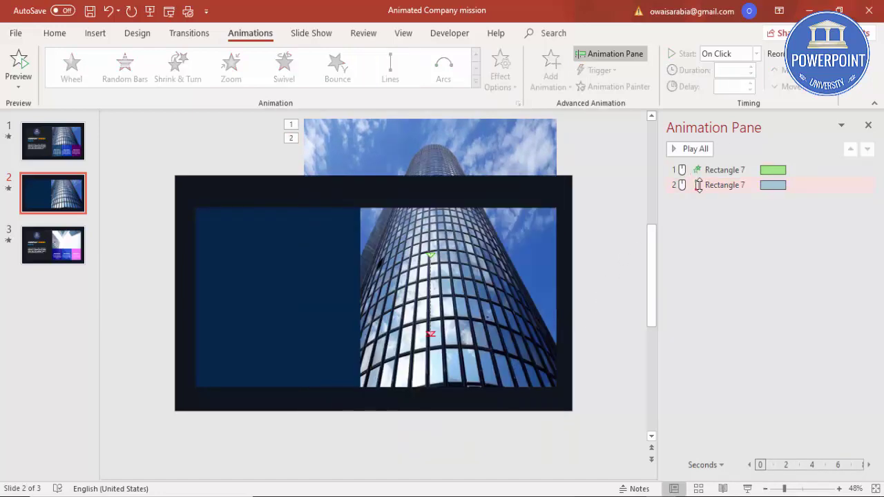
{"action": "left_click", "coordinate": [756, 54]}
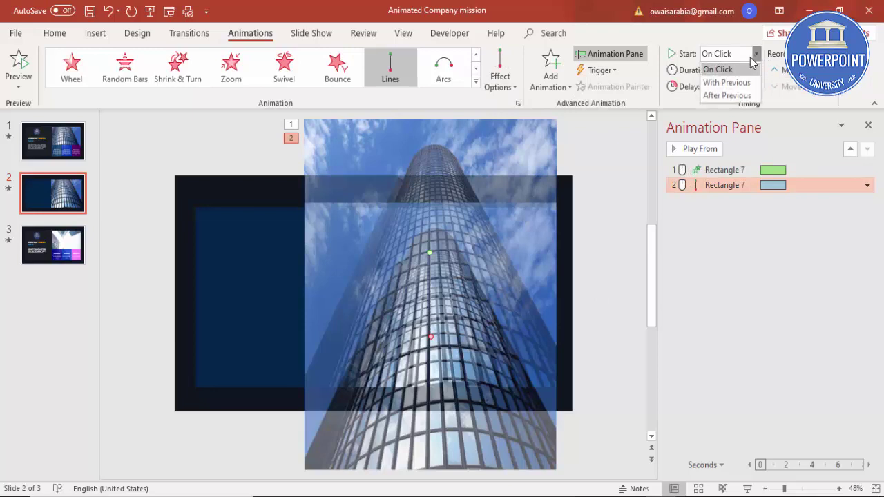
{"action": "left_click", "coordinate": [721, 96]}
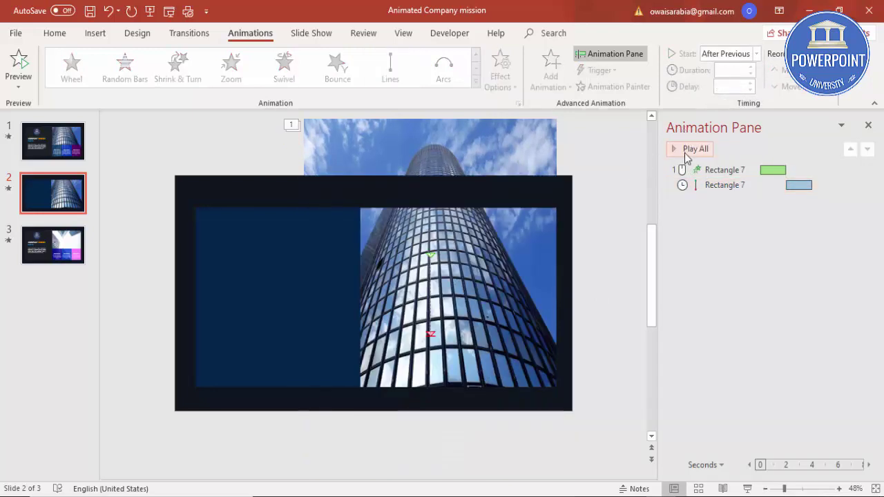
{"action": "left_click", "coordinate": [685, 153]}
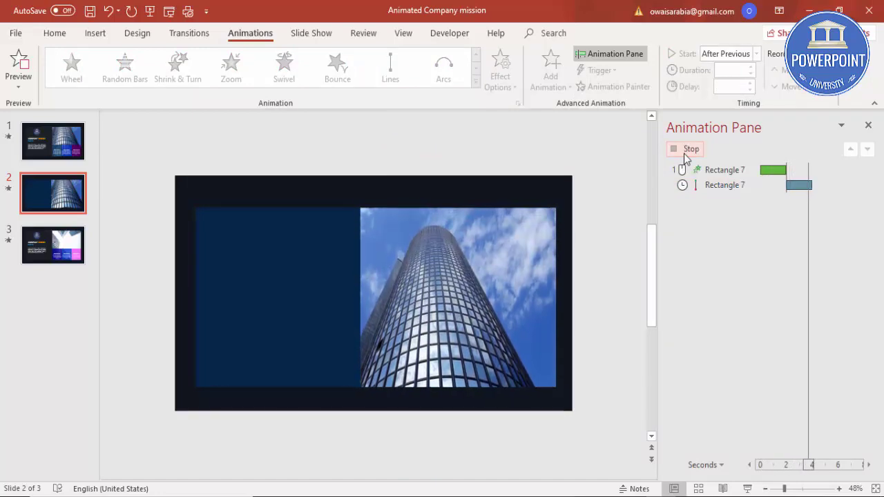
Set the motion path to 3 seconds with 0-second smooth start and end, then preview.
{"action": "double_click", "coordinate": [725, 185]}
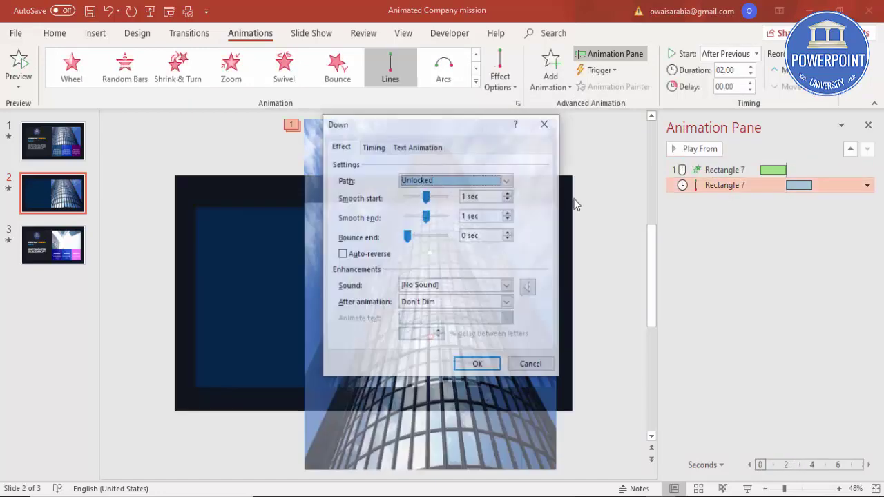
{"action": "left_click_drag", "start_coordinate": [425, 217], "coordinate": [384, 221]}
{"action": "left_click_drag", "start_coordinate": [426, 199], "coordinate": [404, 200]}
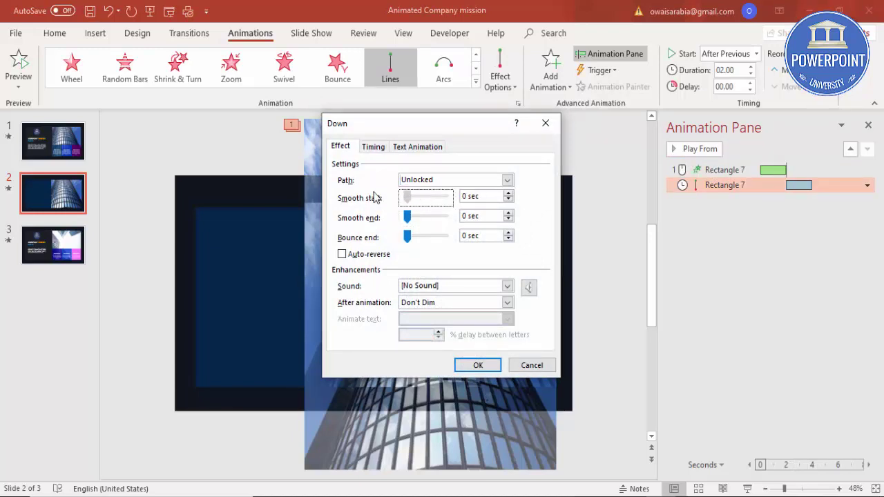
{"action": "left_click", "coordinate": [373, 146]}
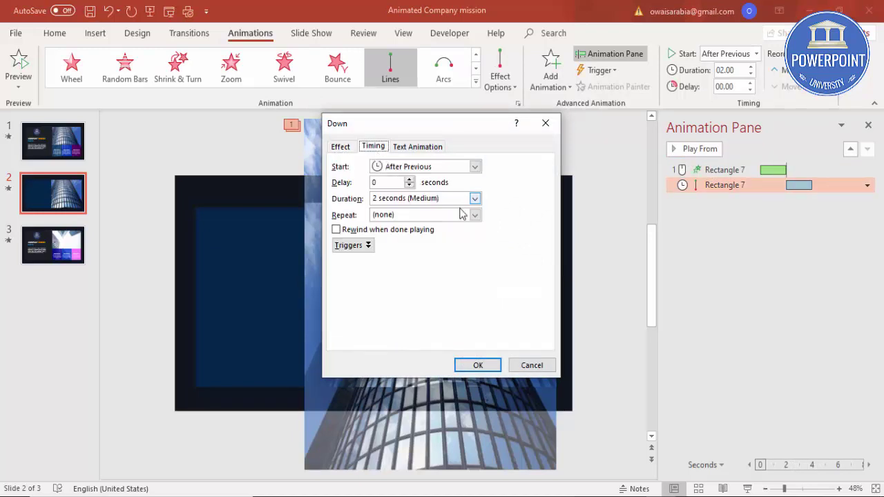
{"action": "left_click", "coordinate": [474, 198]}
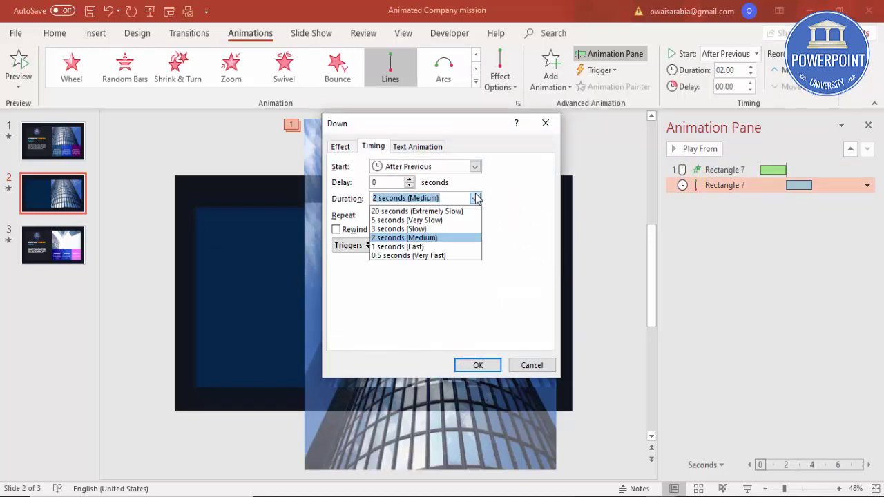
{"action": "left_click", "coordinate": [492, 361]}
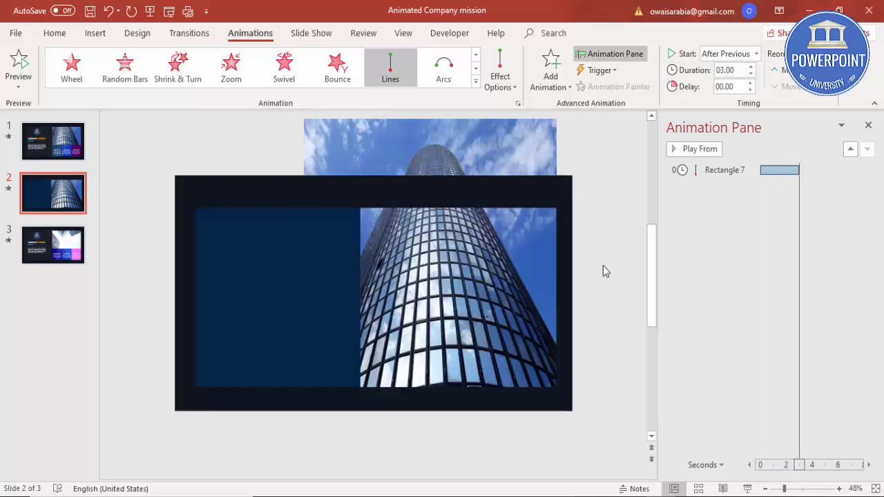
{"action": "left_click", "coordinate": [609, 253]}
{"action": "left_click", "coordinate": [682, 150]}
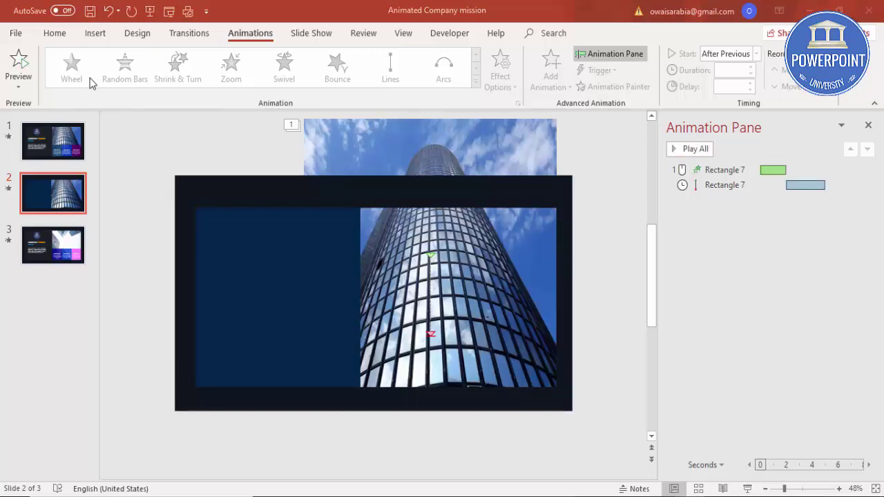
Add a text box on the navy panel reading COMPANY MISSION in white font.
{"action": "left_click", "coordinate": [94, 34]}
{"action": "left_click", "coordinate": [511, 69]}
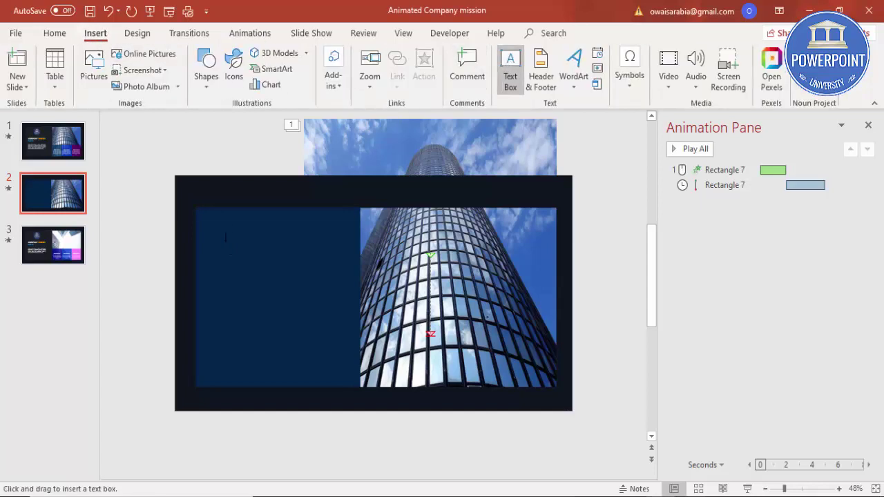
{"action": "left_click_drag", "start_coordinate": [308, 301], "coordinate": [342, 300]}
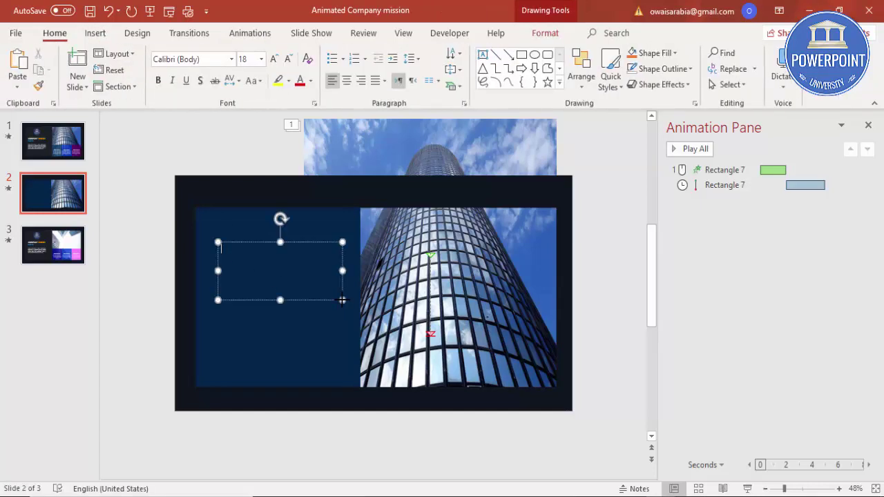
{"action": "type", "text": "Ourn"}
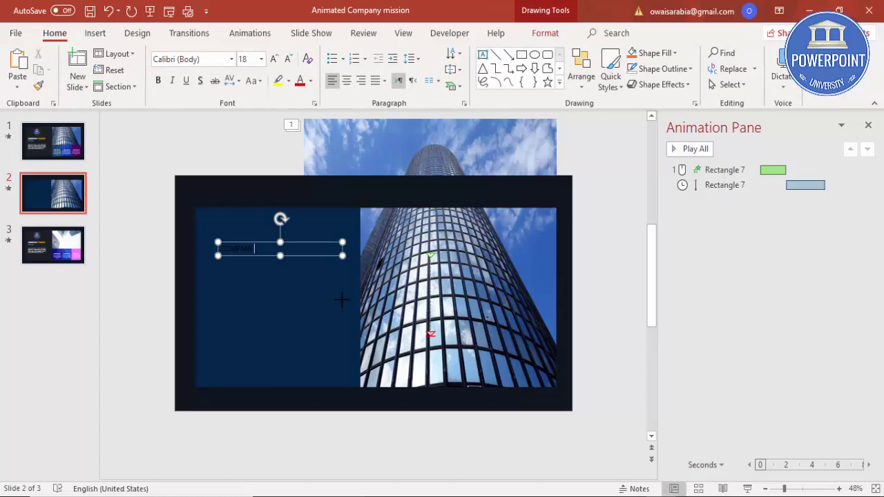
{"action": "type", "text": "yISSION"}
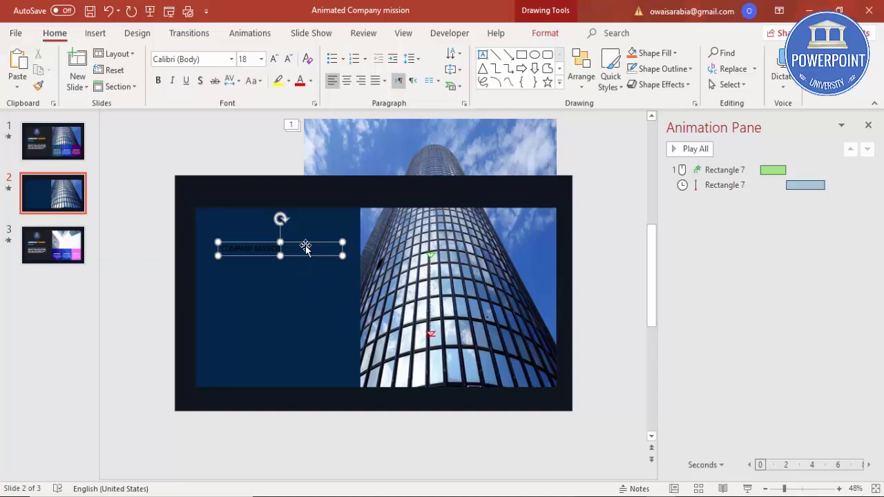
{"action": "left_click", "coordinate": [310, 81]}
{"action": "left_click", "coordinate": [299, 114]}
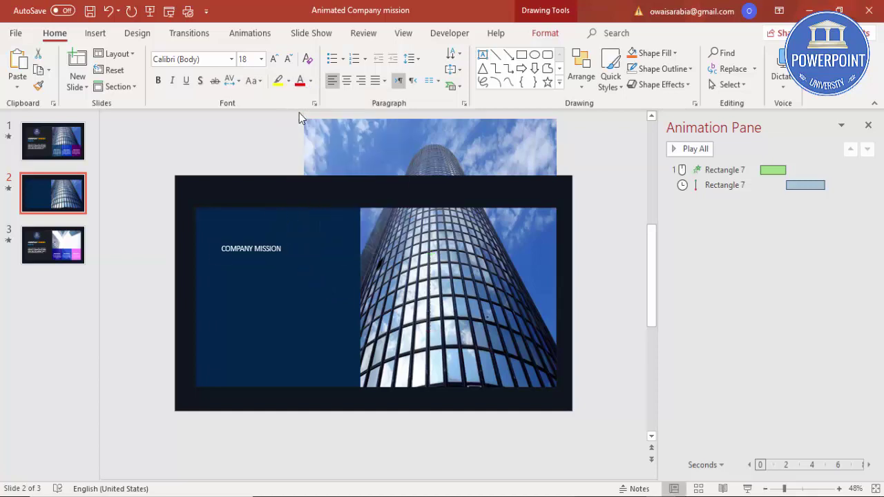
Format the COMPANY MISSION heading as bold 36 pt Century Gothic.
{"action": "left_click", "coordinate": [206, 60]}
{"action": "type", "text": "Centaur"}
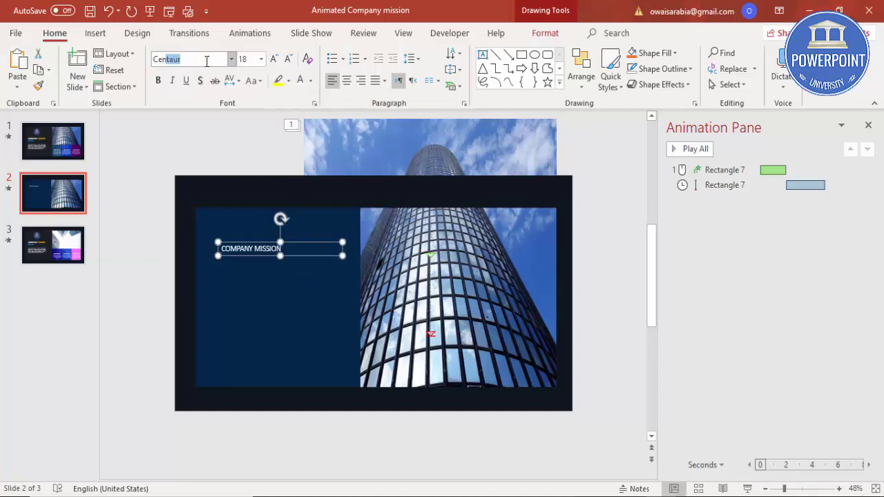
{"action": "key", "text": "Return"}
{"action": "left_click", "coordinate": [273, 59]}
{"action": "left_click", "coordinate": [274, 58]}
{"action": "left_click", "coordinate": [273, 58]}
{"action": "left_click", "coordinate": [274, 59]}
{"action": "left_click", "coordinate": [273, 59]}
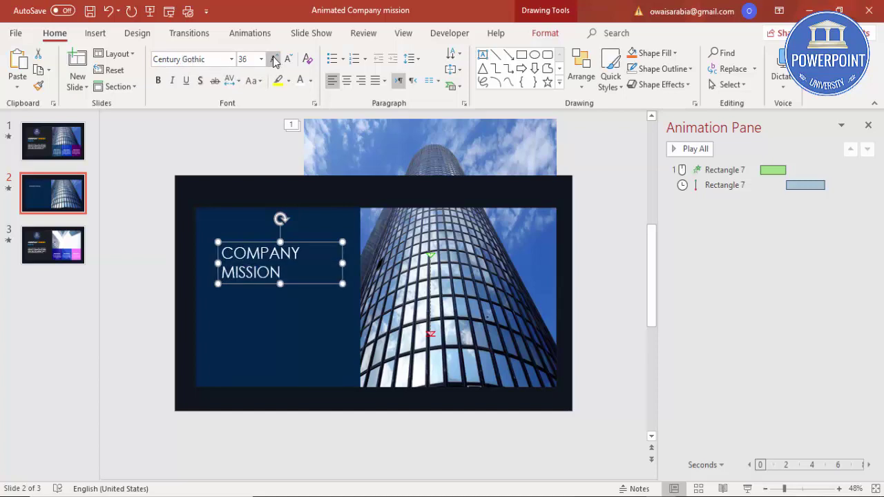
{"action": "left_click", "coordinate": [158, 80]}
Shift the heading slightly left, colour MISSION cyan, and begin inserting another text box.
{"action": "left_click_drag", "start_coordinate": [313, 246], "coordinate": [140, 278]}
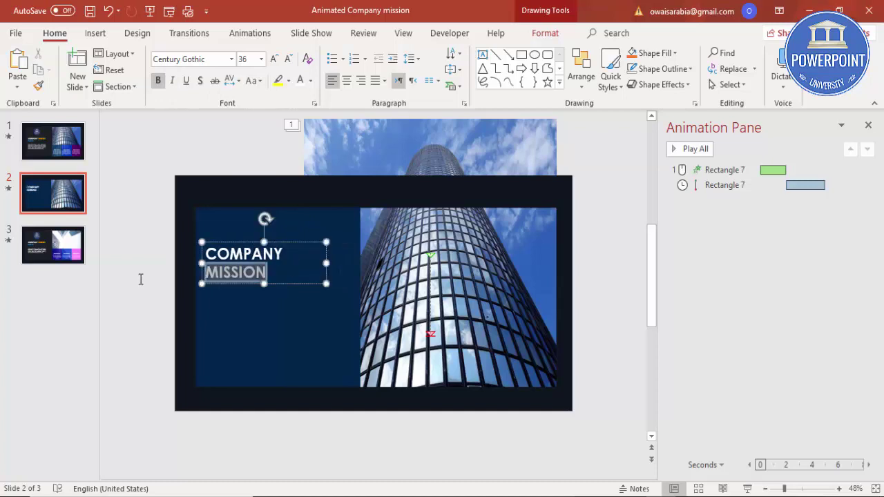
{"action": "left_click", "coordinate": [311, 81]}
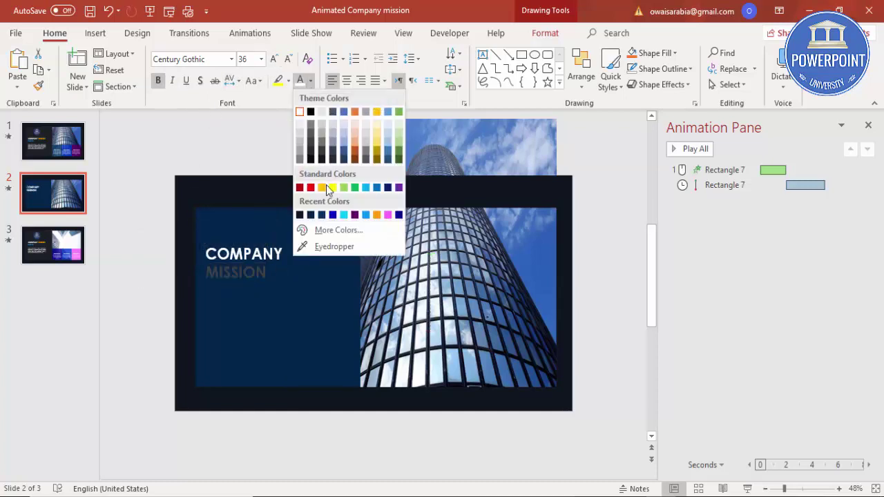
{"action": "left_click", "coordinate": [344, 216]}
{"action": "left_click", "coordinate": [149, 260]}
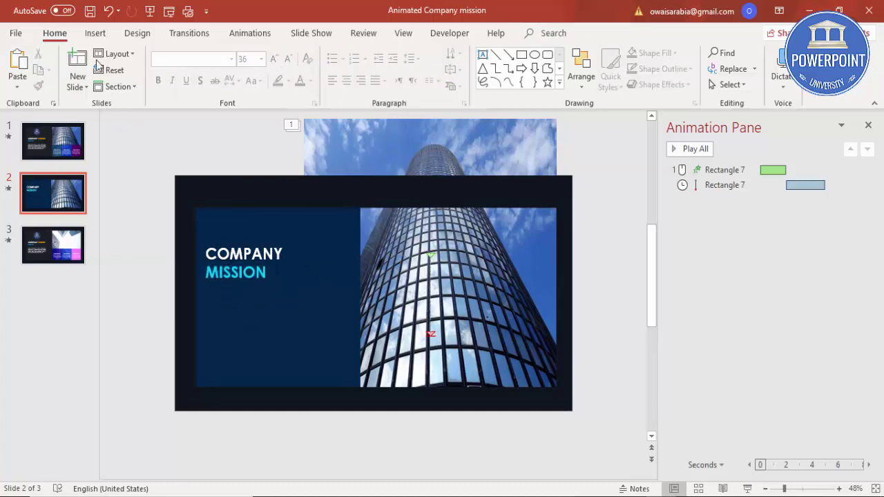
{"action": "left_click", "coordinate": [95, 33]}
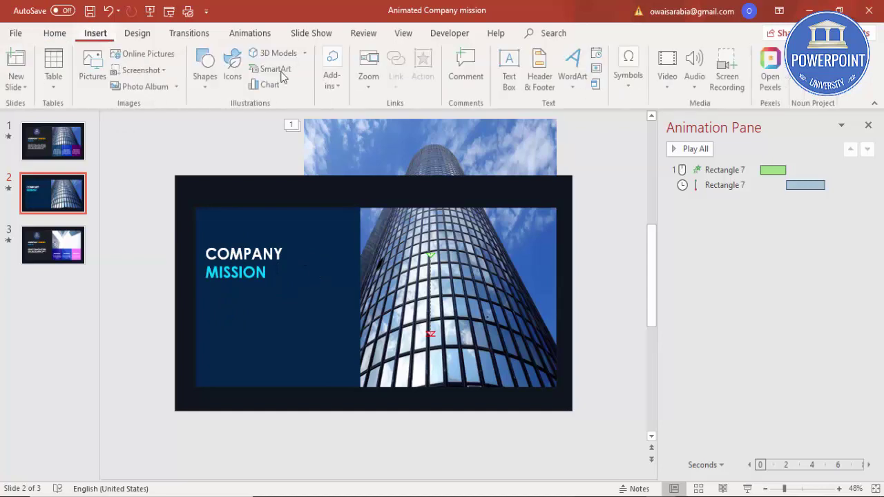
{"action": "left_click", "coordinate": [515, 69]}
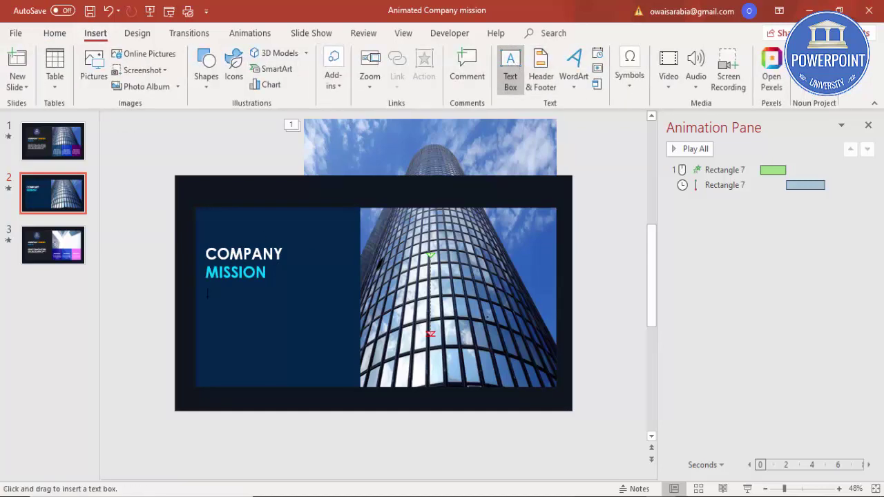